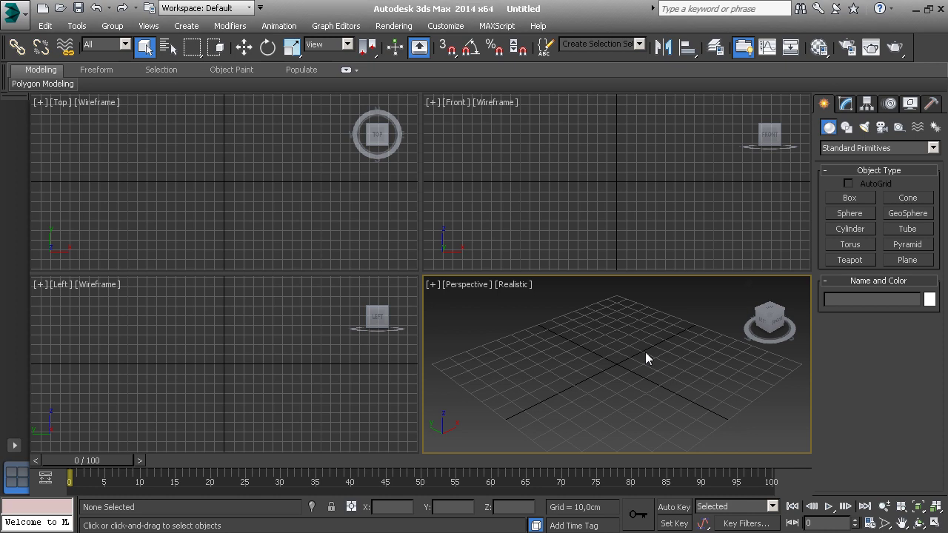
Create a box about 32.5 × 33.1 × 26.8 cm in a maximized Perspective view, showing its modifier stack.
key("alt+w")
left_click(851, 198)
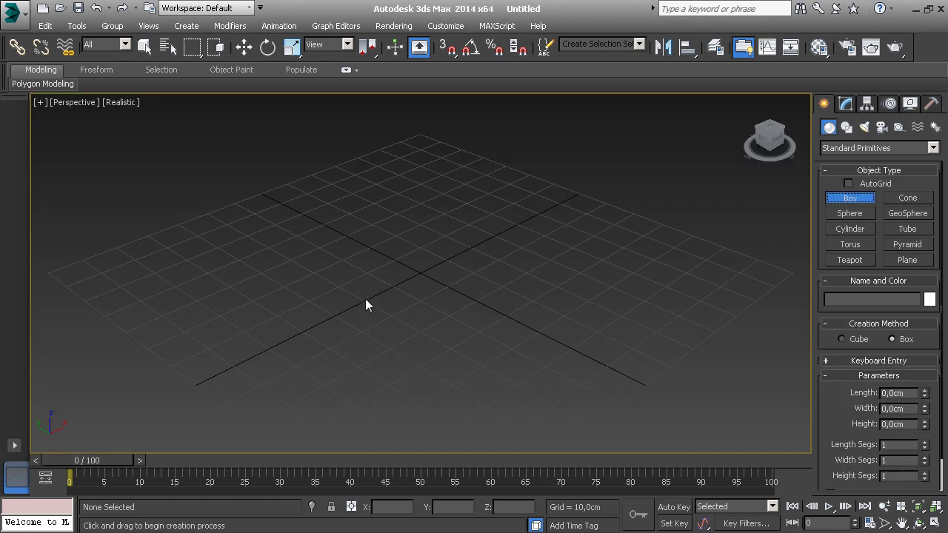
left_click_drag(341, 265, 511, 267)
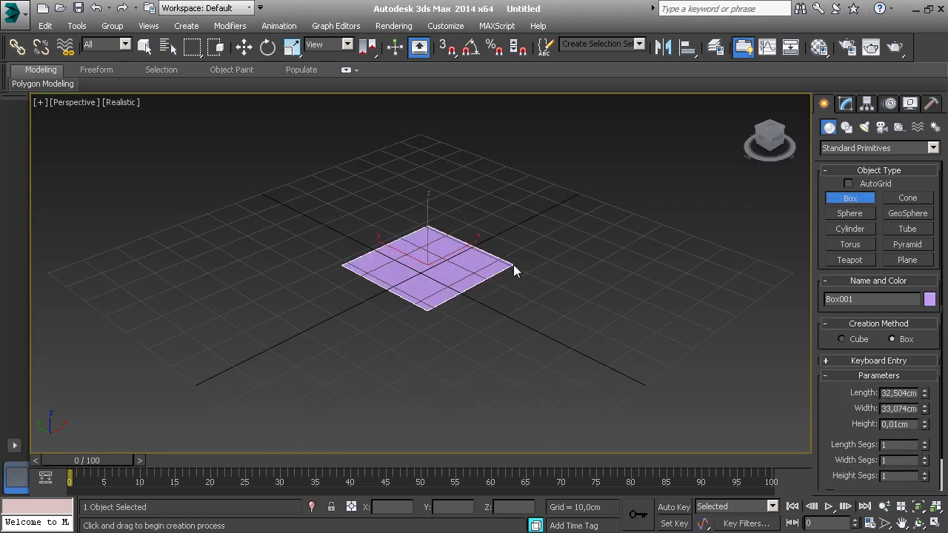
left_click(508, 178)
mouse_move(481, 216)
middle_mouse_down("alt")
mouse_move(427, 252)
mouse_move(445, 281)
mouse_move(634, 310)
middle_mouse_up("alt")
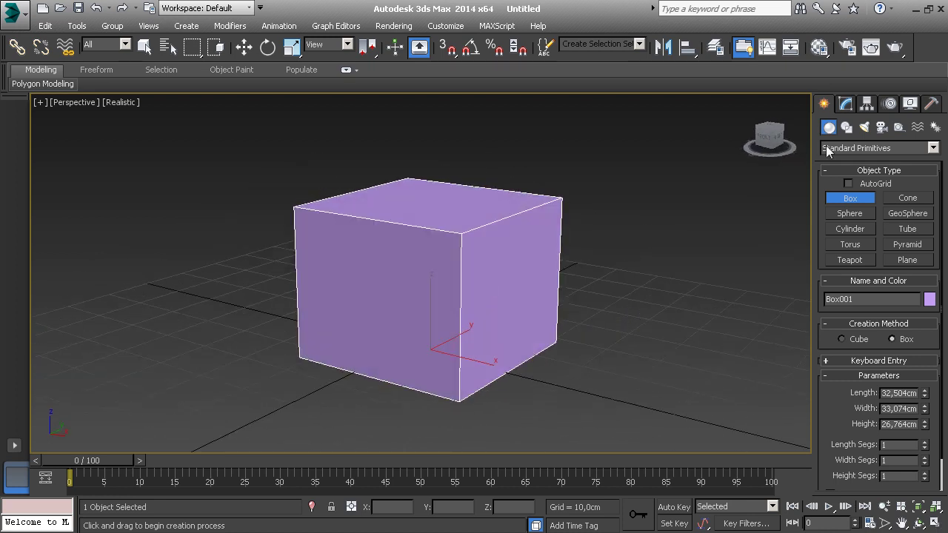
left_click(845, 103)
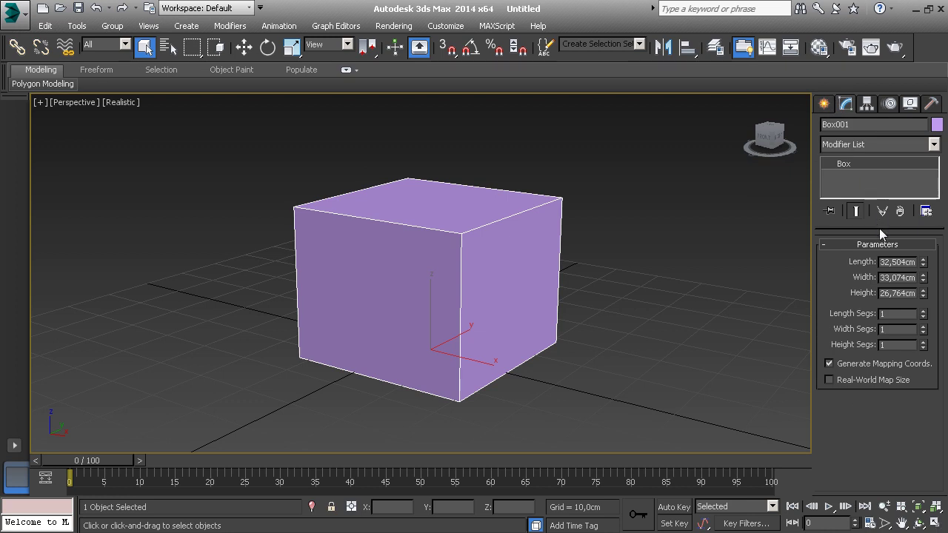
left_click_drag(879, 224, 876, 289)
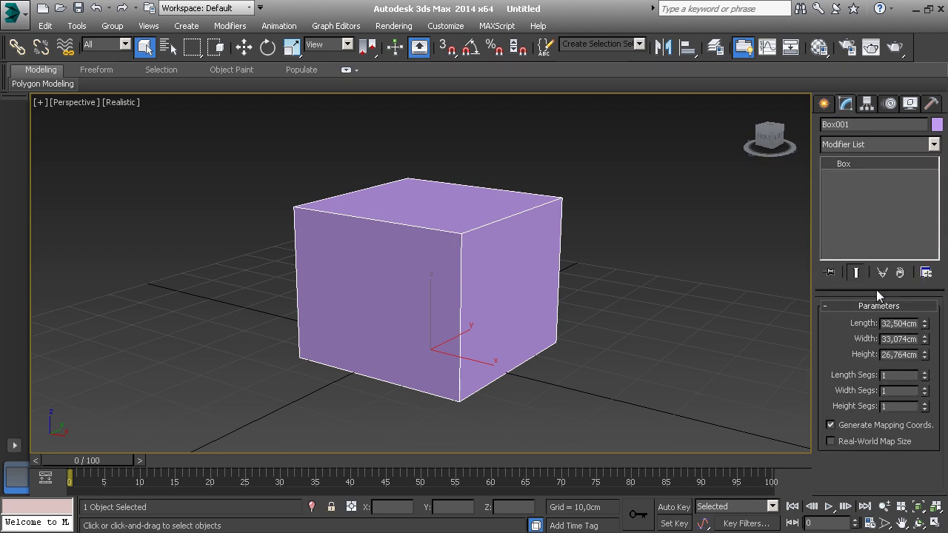
Add an Edit Mesh modifier to the box.
left_click(933, 144)
left_click_drag(937, 189, 939, 243)
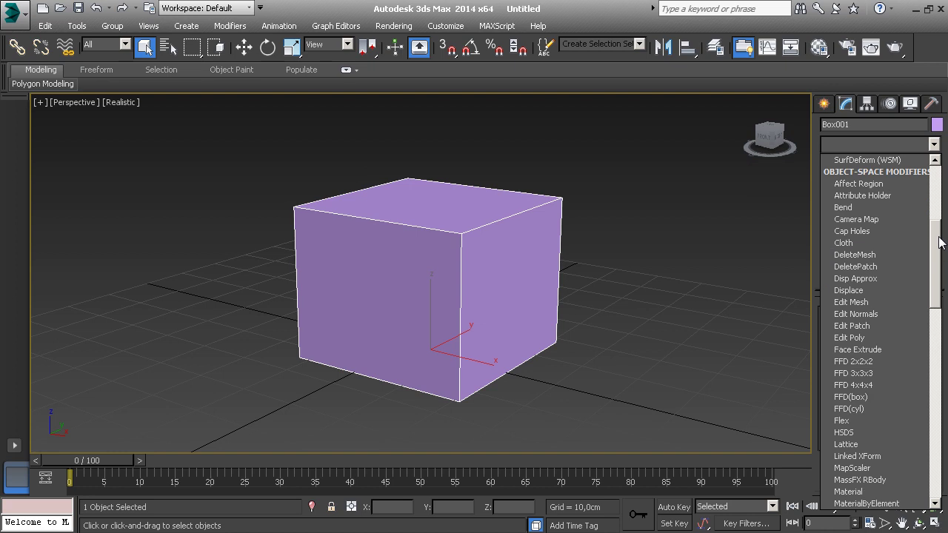
left_click(880, 302)
Add TurboSmooth on top of Edit Mesh and raise its iterations to 3.
left_click(934, 144)
left_click_drag(936, 178, 936, 348)
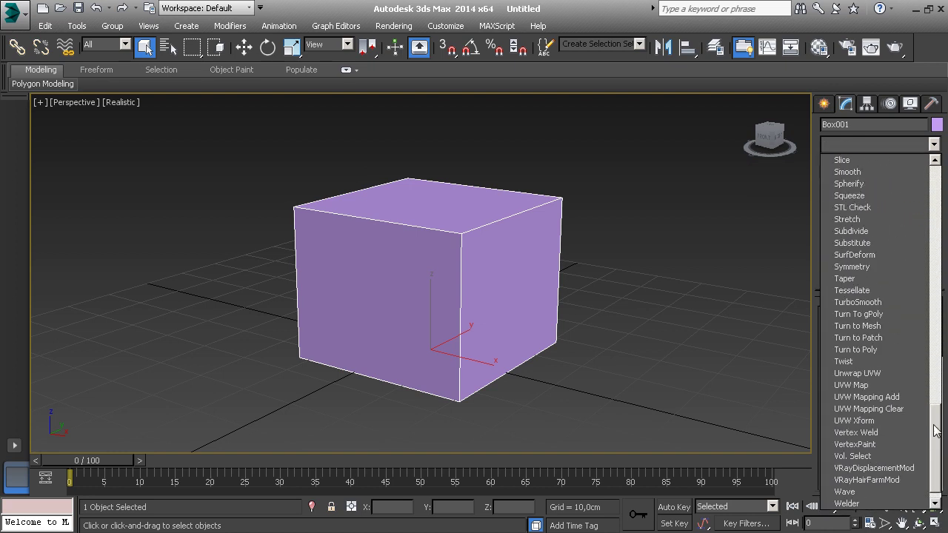
left_click(885, 303)
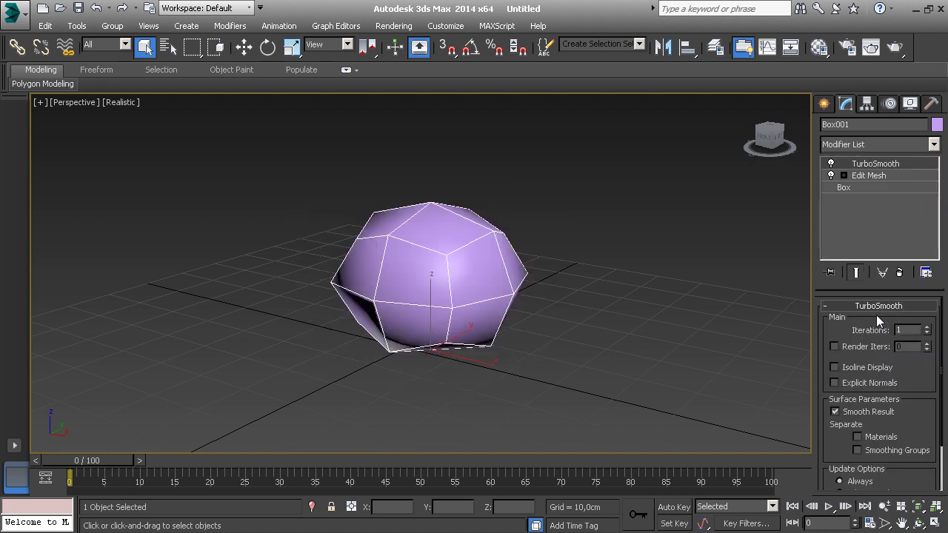
left_click(926, 327)
left_click(927, 327)
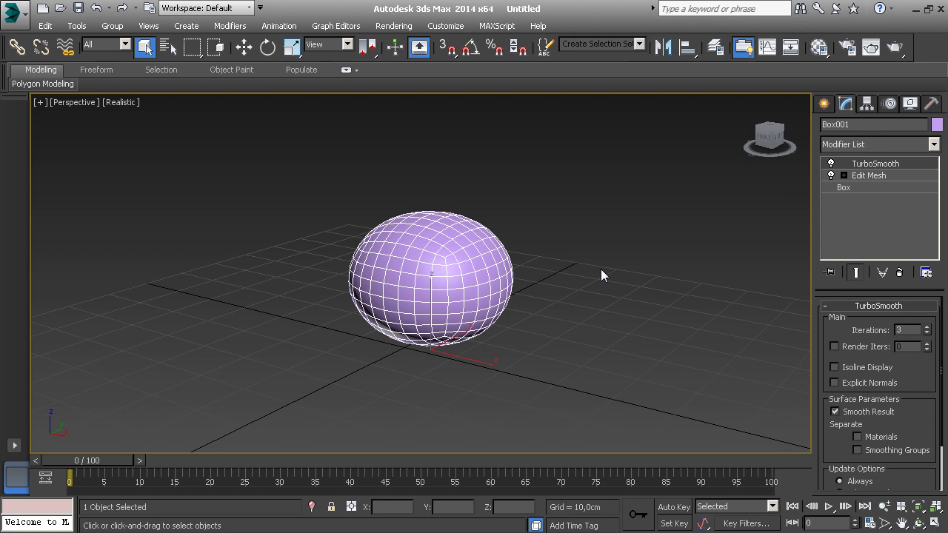
Enter Edit Mesh Polygon level with Show End Result turned on.
left_click(844, 175)
left_click(874, 223)
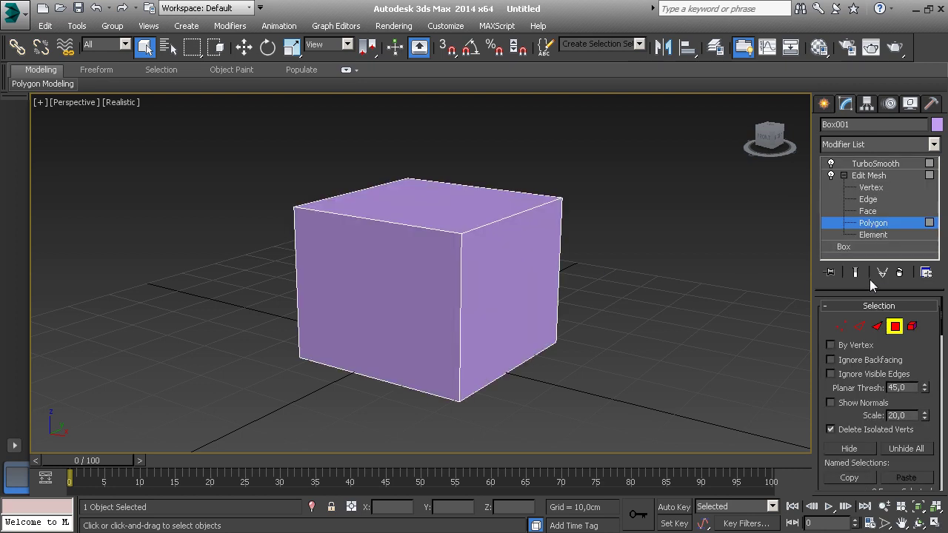
left_click_drag(870, 287, 860, 324)
left_click(855, 308)
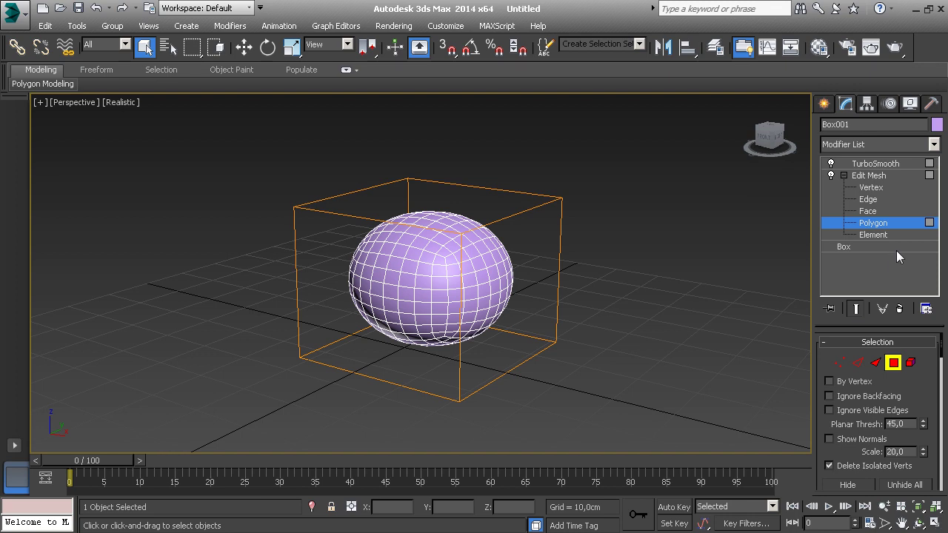
Set the TurboSmooth iterations to 4.
left_click(879, 175)
left_click(880, 161)
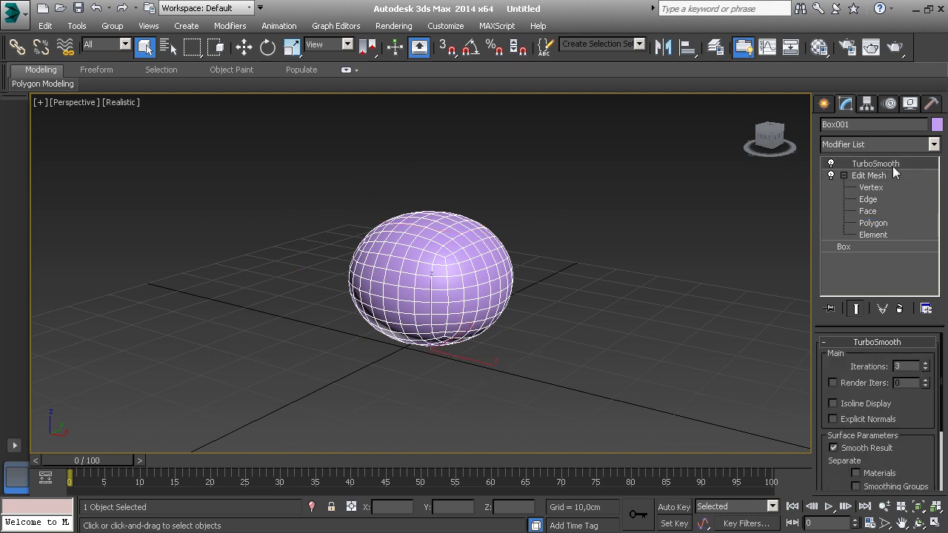
left_click(925, 364)
left_click(925, 364)
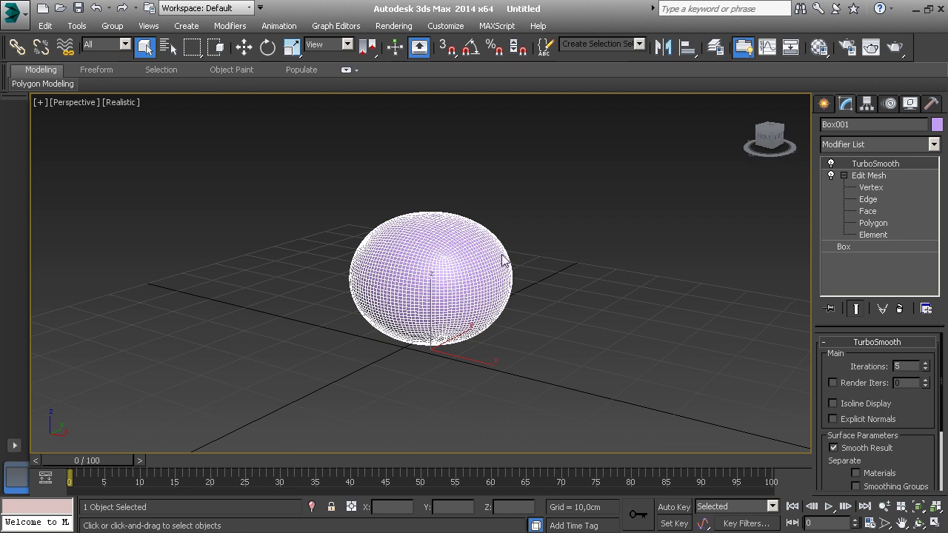
scroll(506, 263, "up", 1)
scroll(448, 273, "up", 2)
left_click(925, 369)
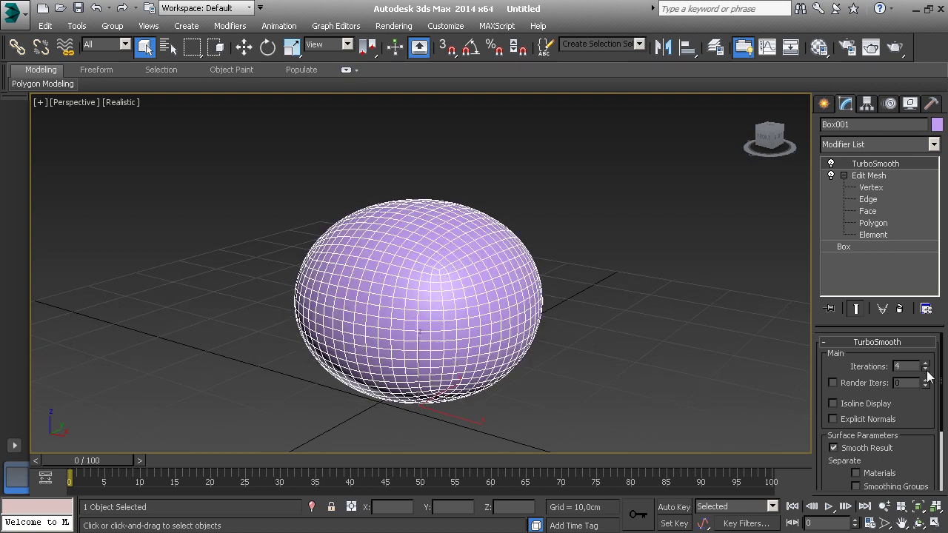
left_click(925, 370)
left_click(925, 364)
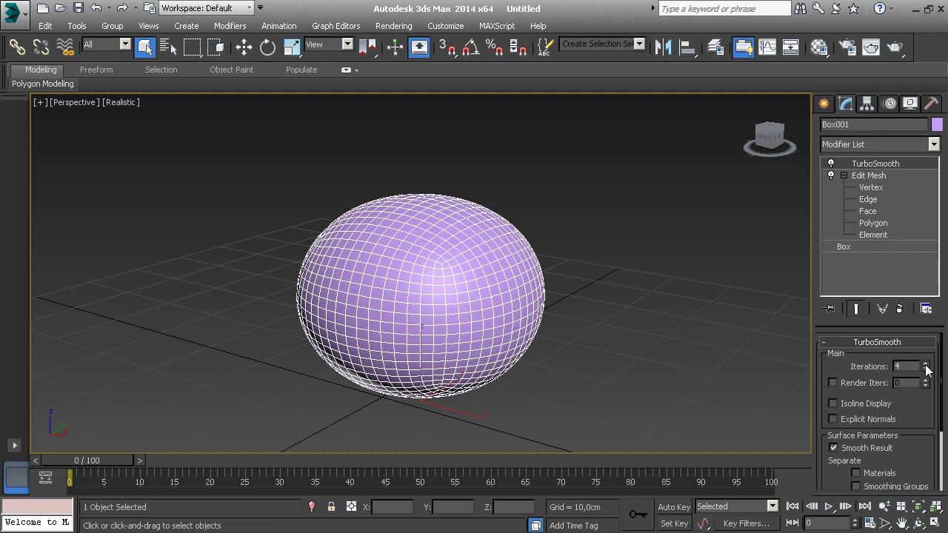
scroll(442, 349, "down", 1)
scroll(443, 351, "down", 1)
Briefly re-enter Polygon level, then return to the TurboSmooth settings.
left_click(885, 222)
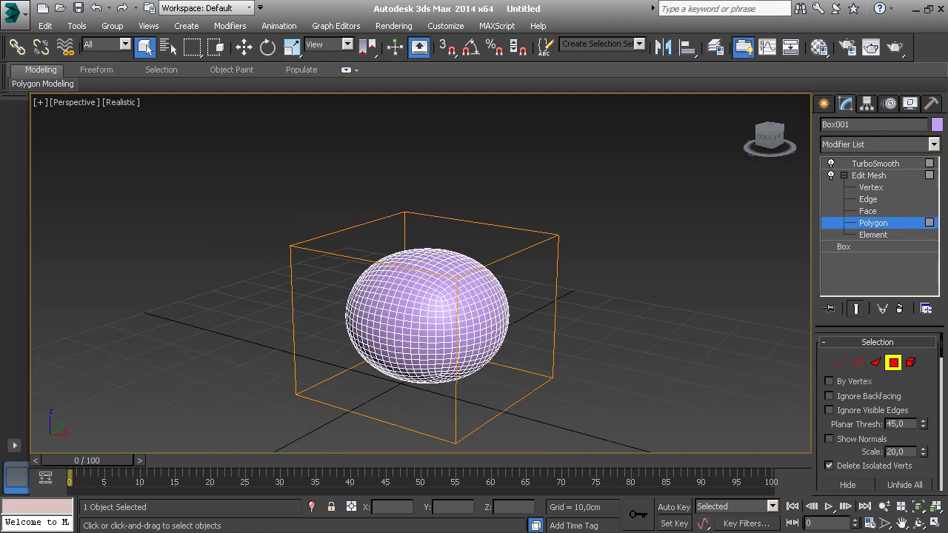
left_click(883, 177)
left_click(887, 168)
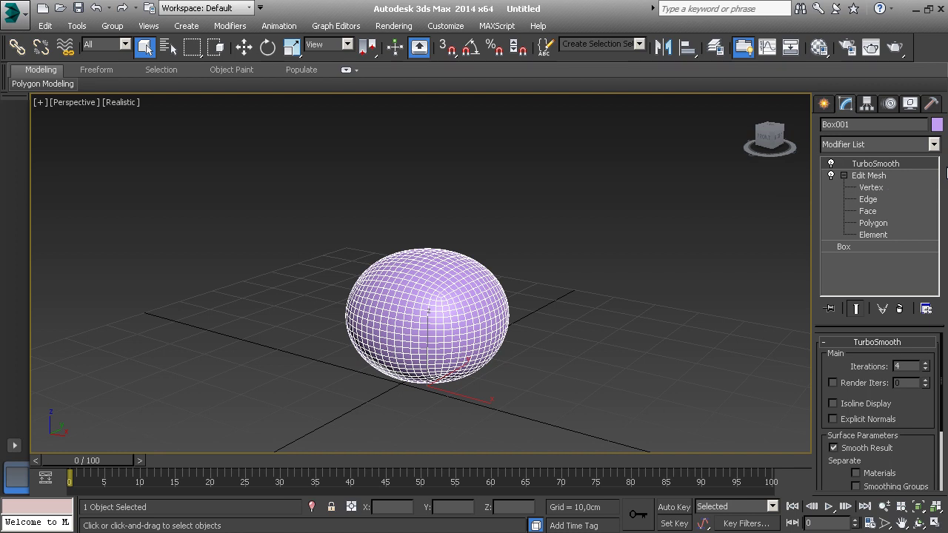
At Polygon level, extrude the selected end faces to lengthen the body.
left_click(871, 223)
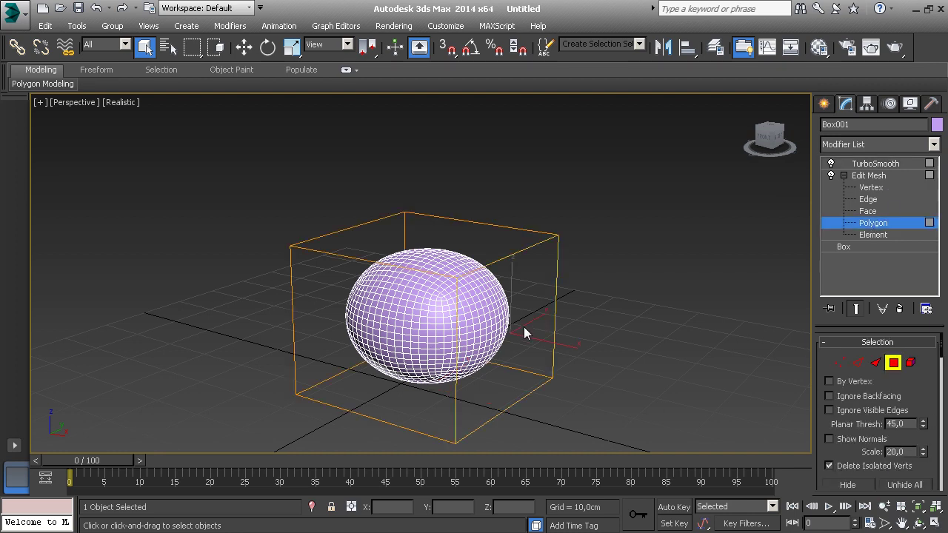
mouse_move(524, 327)
middle_mouse_down("alt")
mouse_move(530, 310)
mouse_move(543, 310)
mouse_move(528, 317)
mouse_move(612, 319)
middle_mouse_up("alt")
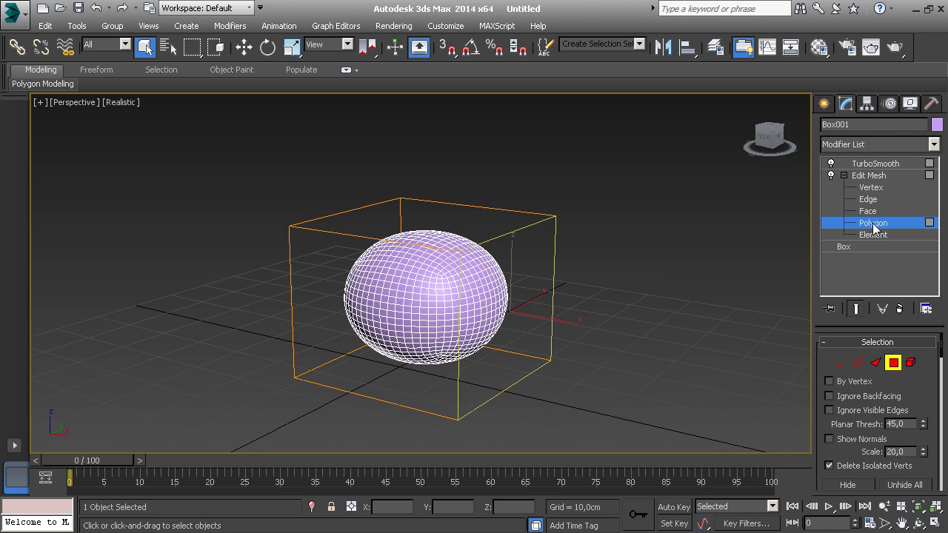
scroll(931, 446, "down", 3)
scroll(852, 400, "down", 2)
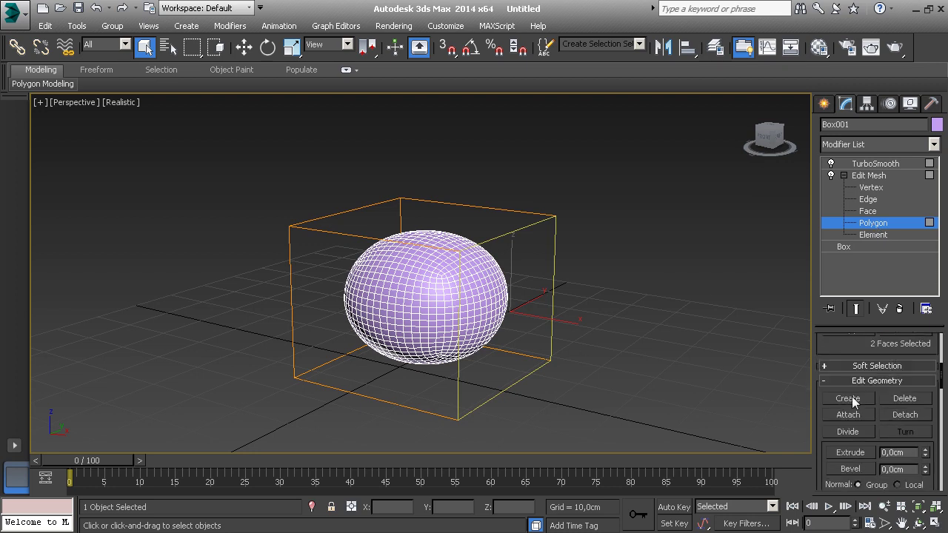
middle_click_drag(521, 313, 515, 307)
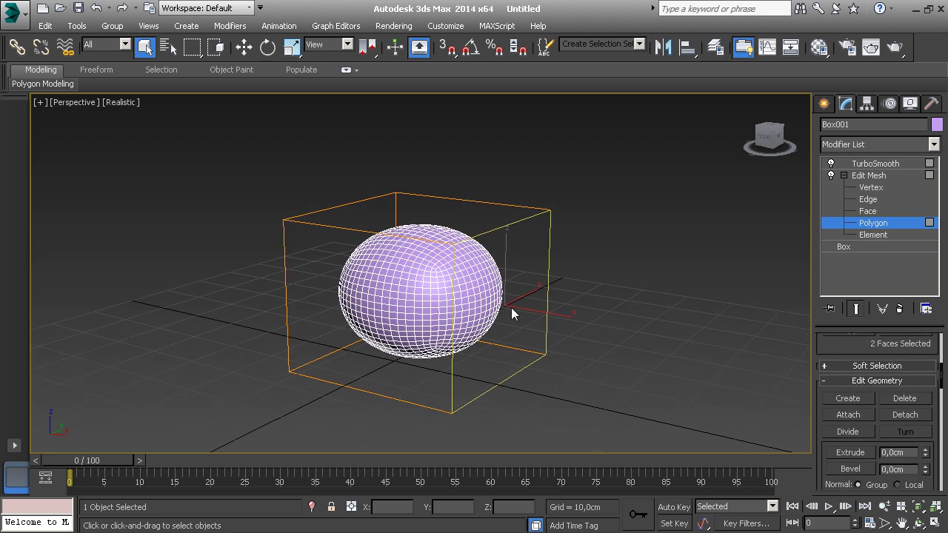
key("shift+e")
left_click_drag(510, 305, 520, 268)
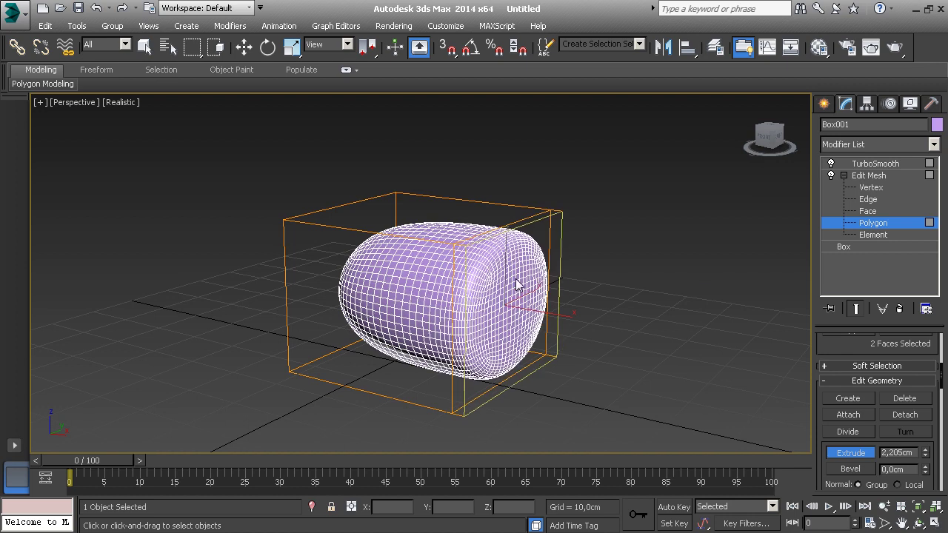
right_click(520, 268)
Scale, move and rotate the end faces to shape a narrow neck.
mouse_move(536, 305)
left_mouse_down()
mouse_move(536, 427)
mouse_move(552, 250)
left_mouse_up()
key("w")
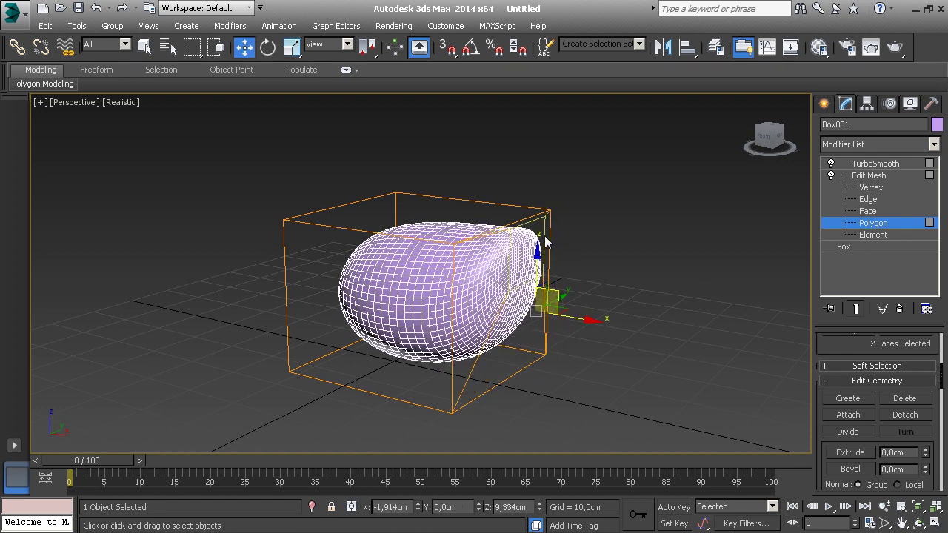
middle_click_drag(552, 249, 549, 224, "alt")
key("e")
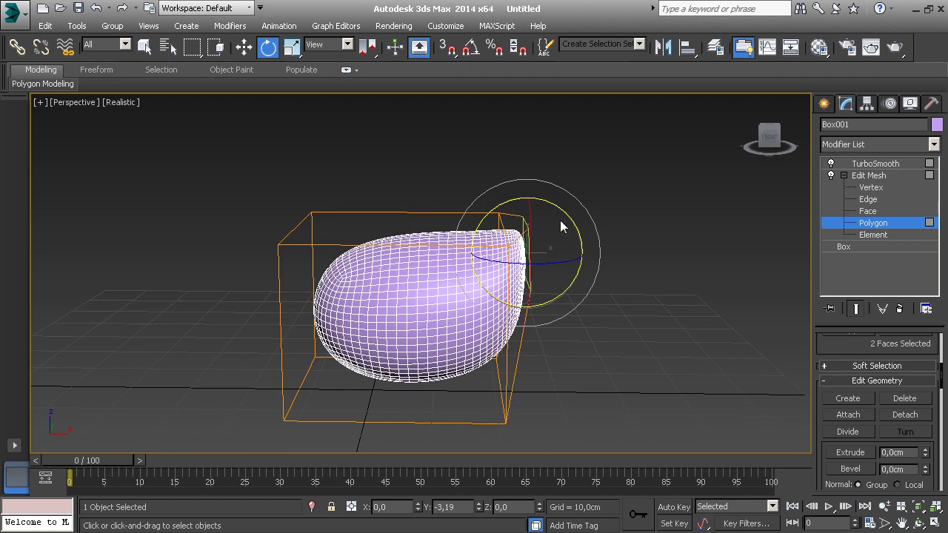
left_click_drag(549, 220, 634, 252)
key("w")
left_click_drag(568, 247, 561, 214)
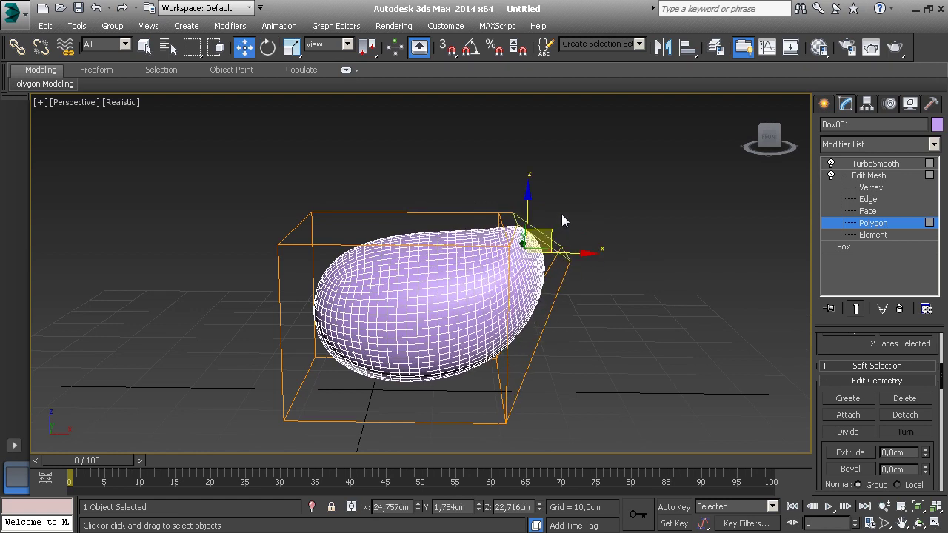
mouse_move(561, 214)
middle_mouse_down("alt")
mouse_move(508, 244)
mouse_move(569, 277)
middle_mouse_up("alt")
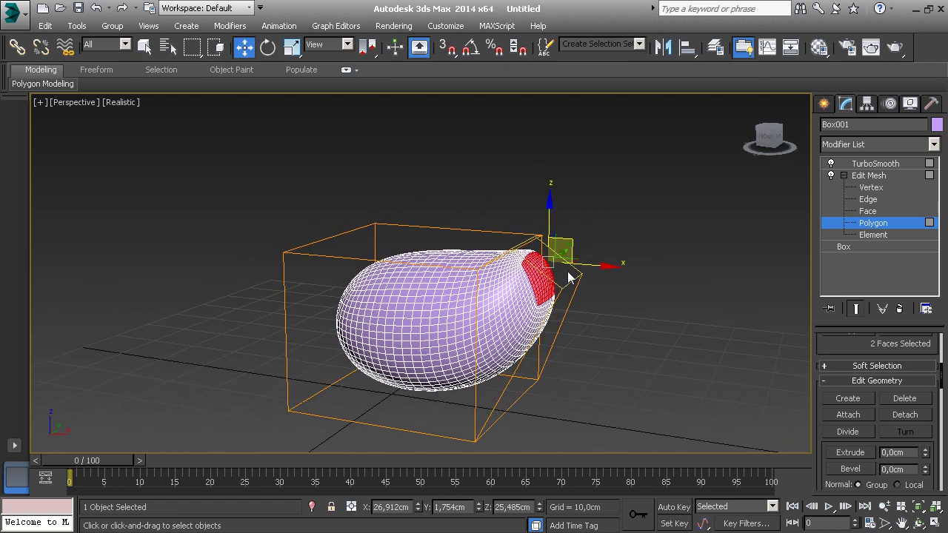
mouse_move(560, 291)
left_mouse_down()
mouse_move(571, 232)
mouse_move(606, 211)
left_mouse_up()
Resize the neck faces and extrude them upward into a rounded head bulb.
key("r")
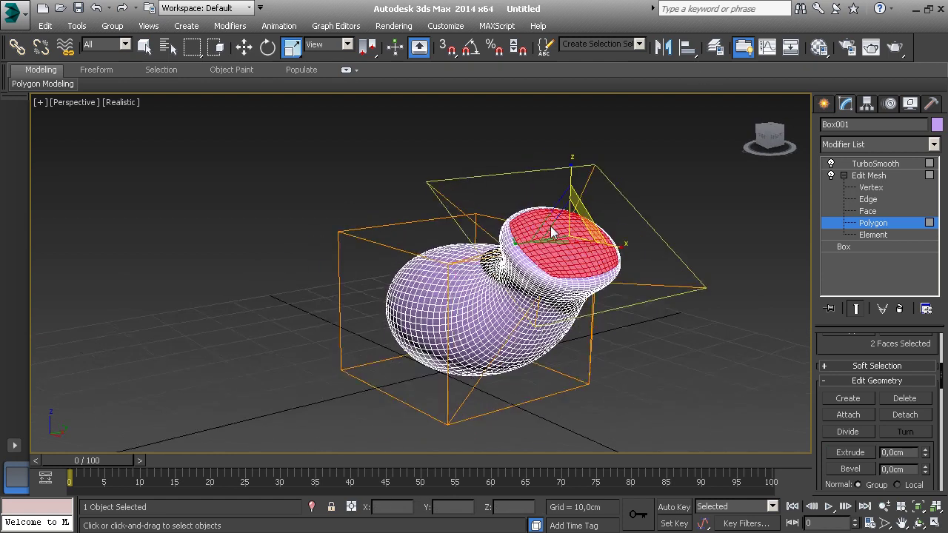
middle_click_drag(606, 212, 606, 232, "alt")
mouse_move(606, 232)
left_mouse_down()
mouse_move(552, 241)
mouse_move(589, 163)
left_mouse_up()
key("shift+e")
mouse_move(589, 162)
middle_mouse_down("alt")
mouse_move(600, 207)
mouse_move(591, 209)
mouse_move(622, 222)
middle_mouse_up("alt")
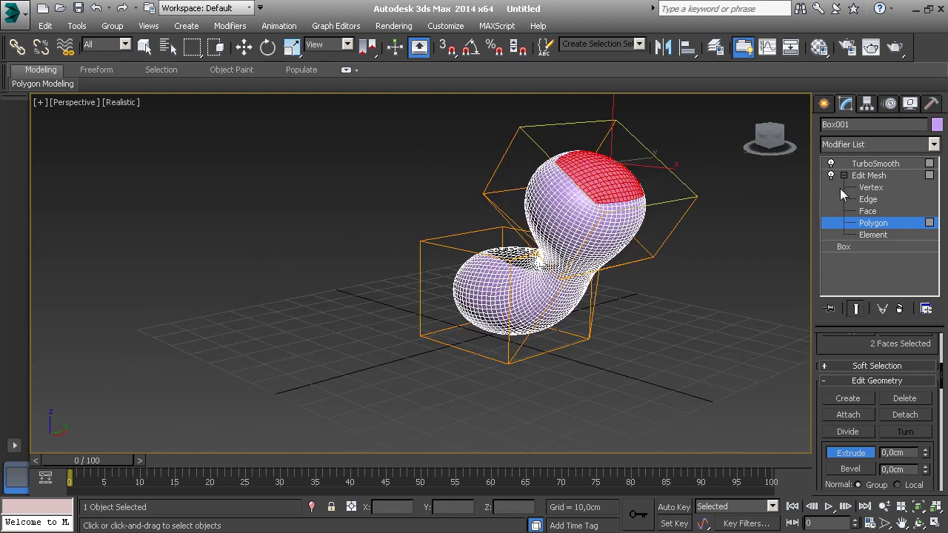
Toggle TurboSmooth off and back on to compare the cage with the smoothed mesh.
left_click(830, 163)
mouse_move(518, 222)
middle_mouse_down("alt")
mouse_move(540, 233)
mouse_move(532, 242)
middle_mouse_up("alt")
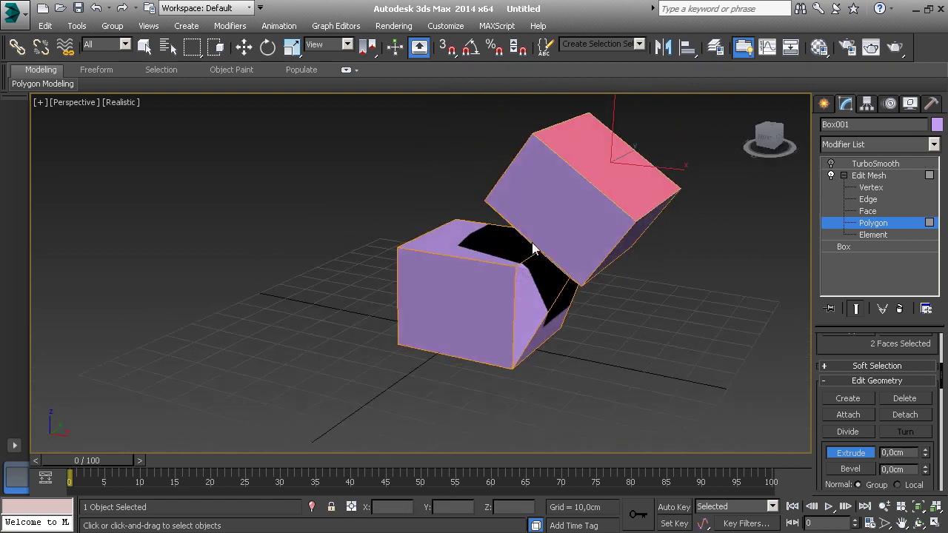
left_click(830, 163)
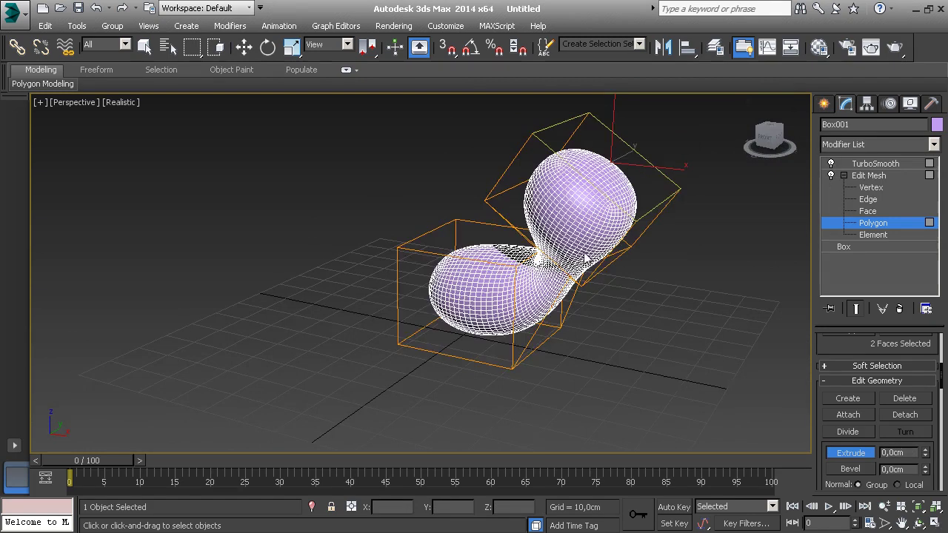
middle_click_drag(585, 255, 514, 256, "alt")
mouse_move(652, 264)
middle_mouse_down("alt")
mouse_move(632, 248)
mouse_move(676, 180)
middle_mouse_up("alt")
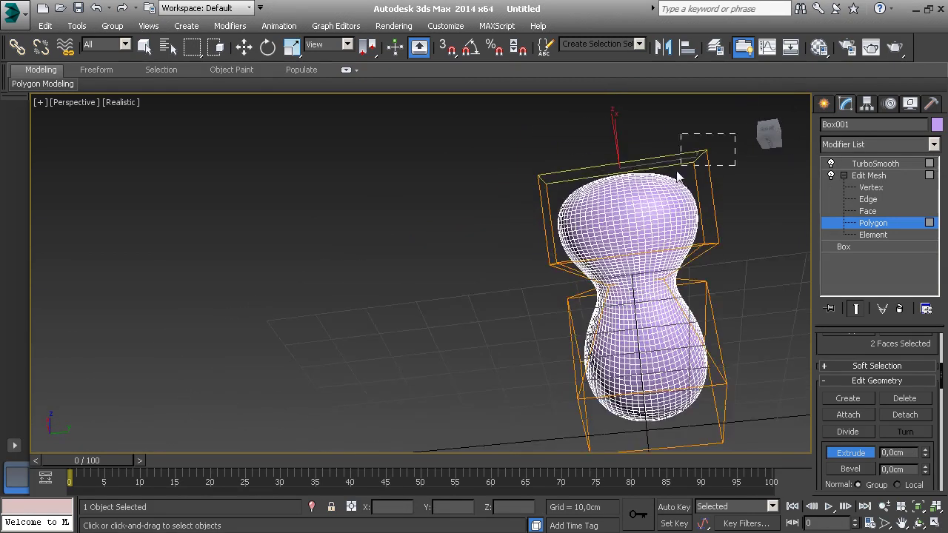
Select two faces on the front of the head and start an Extrude.
left_click_drag(735, 134, 513, 234)
mouse_move(513, 234)
middle_mouse_down("alt")
mouse_move(571, 215)
mouse_move(698, 251)
mouse_move(652, 240)
middle_mouse_up("alt")
left_click(682, 250)
left_click(652, 241)
middle_click_drag(671, 293, 654, 292)
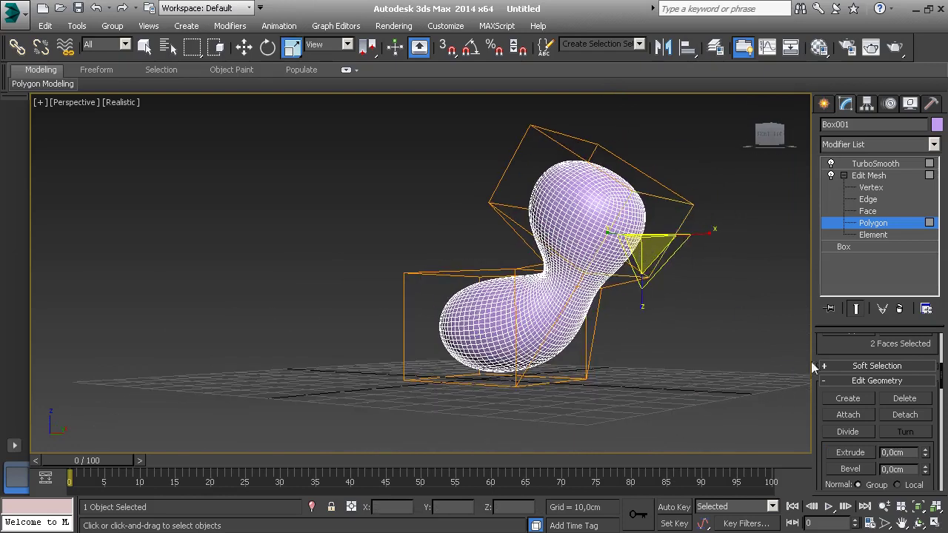
left_click(850, 453)
Push the two head faces inward, then scale them to 85% in Local coordinates.
left_click_drag(646, 230, 644, 252)
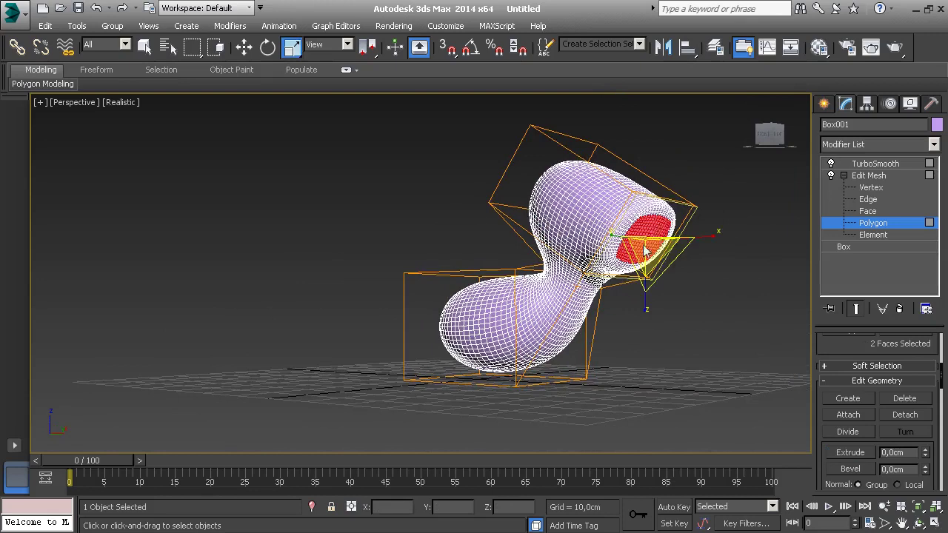
left_click(335, 47)
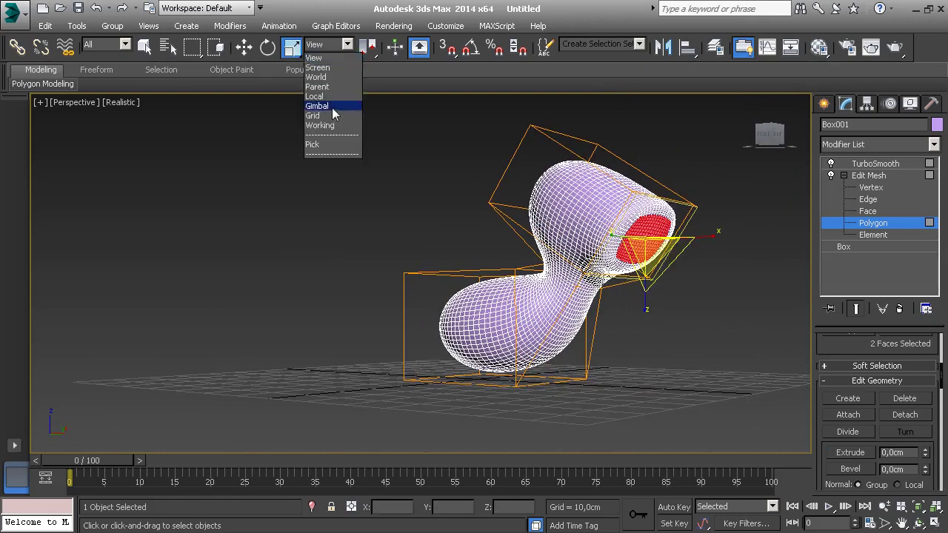
left_click(331, 103)
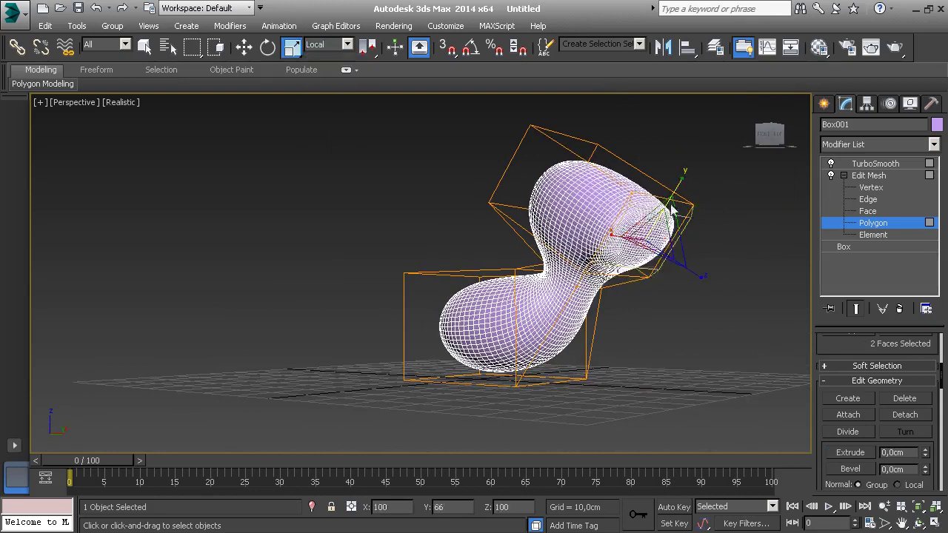
left_click_drag(688, 189, 620, 313)
key("ctrl+z")
left_click_drag(705, 271, 615, 243)
Shift the faces locally and extrude them outward about 5.67 cm into a beak.
key("w")
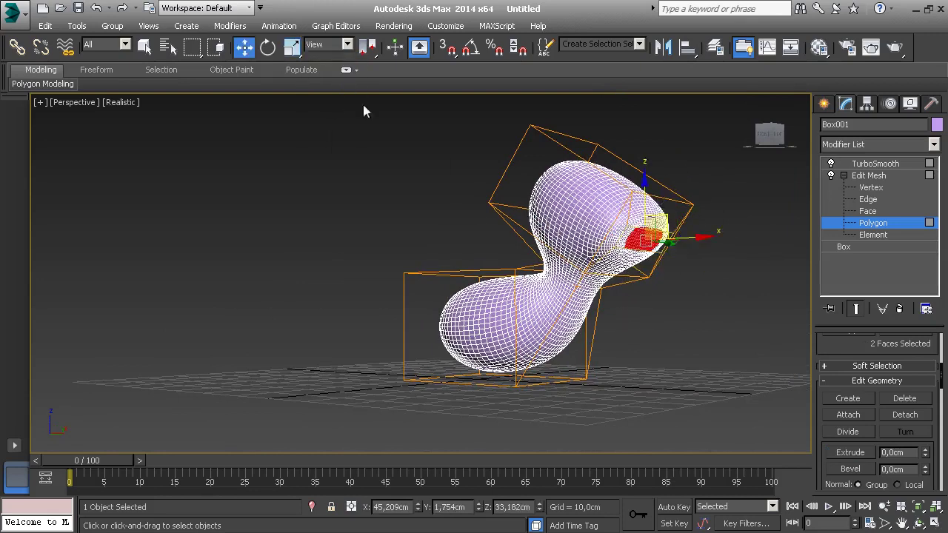
left_click(322, 47)
left_click(324, 99)
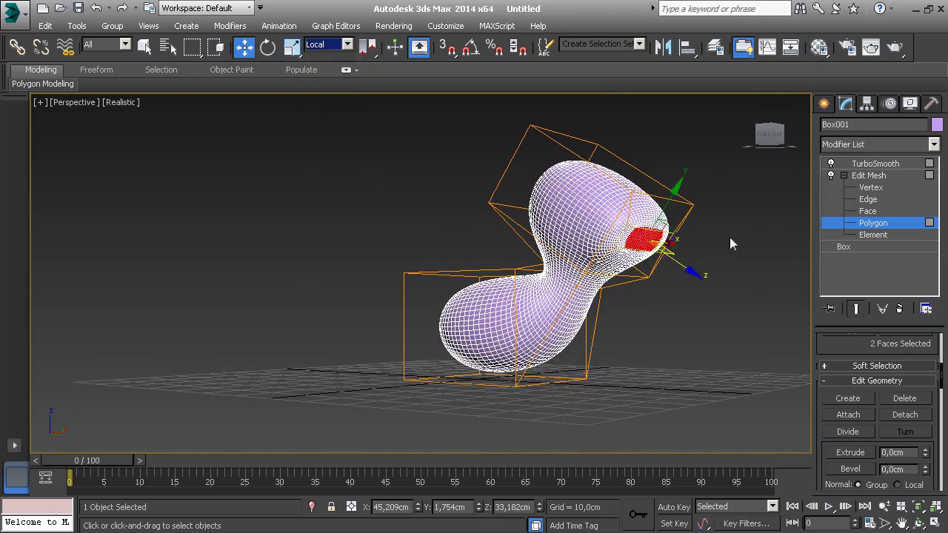
left_click_drag(676, 206, 666, 222)
key("shift+e")
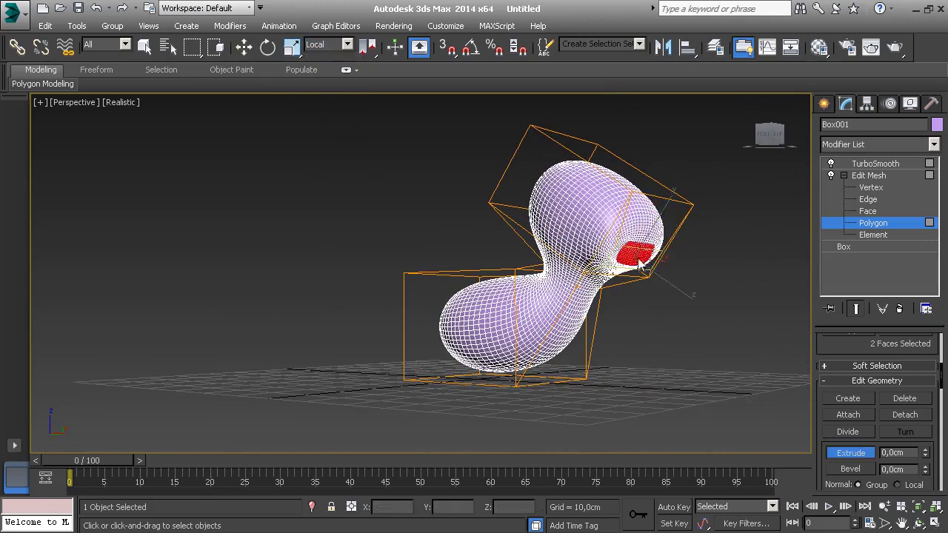
left_click_drag(641, 267, 681, 210)
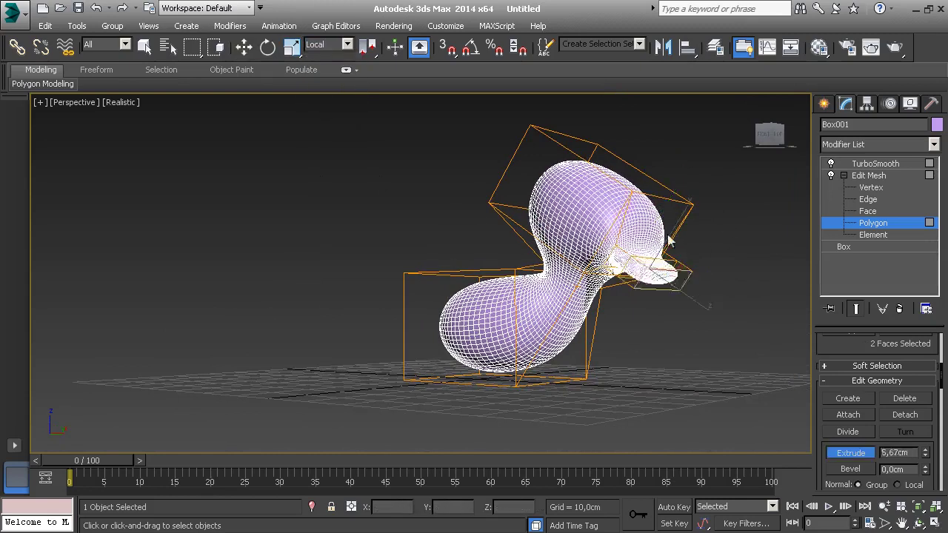
mouse_move(681, 209)
middle_mouse_down("alt")
mouse_move(675, 351)
mouse_move(765, 260)
mouse_move(744, 289)
mouse_move(602, 222)
mouse_move(607, 250)
middle_mouse_up("alt")
right_click(676, 351)
key("ctrl+z")
Extrude the rear body faces into a tail, raise them, and extrude the tail further.
scroll(552, 264, "up", 2)
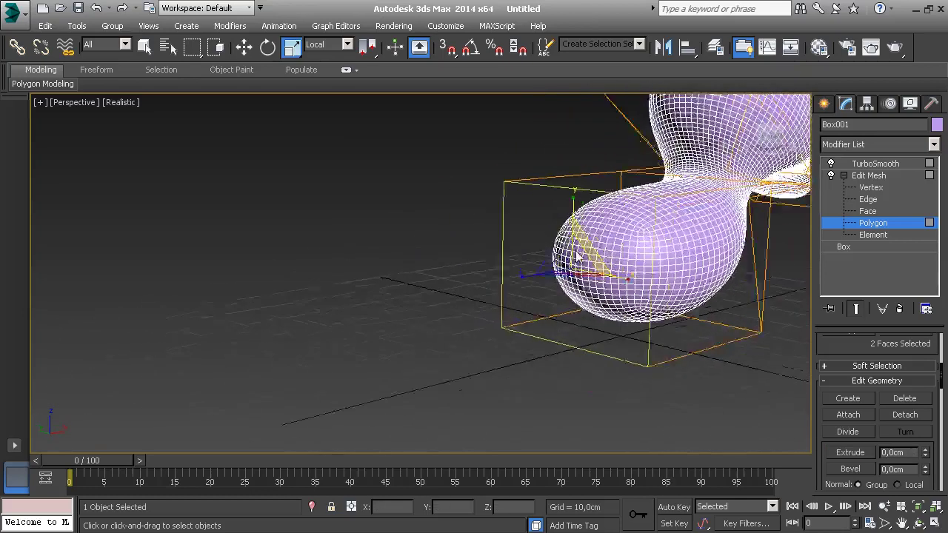
scroll(551, 264, "up", 2)
scroll(552, 265, "down", 3)
scroll(552, 264, "down", 2)
key("ctrl+e")
mouse_move(576, 263)
left_mouse_down()
mouse_move(578, 215)
mouse_move(589, 285)
left_mouse_up()
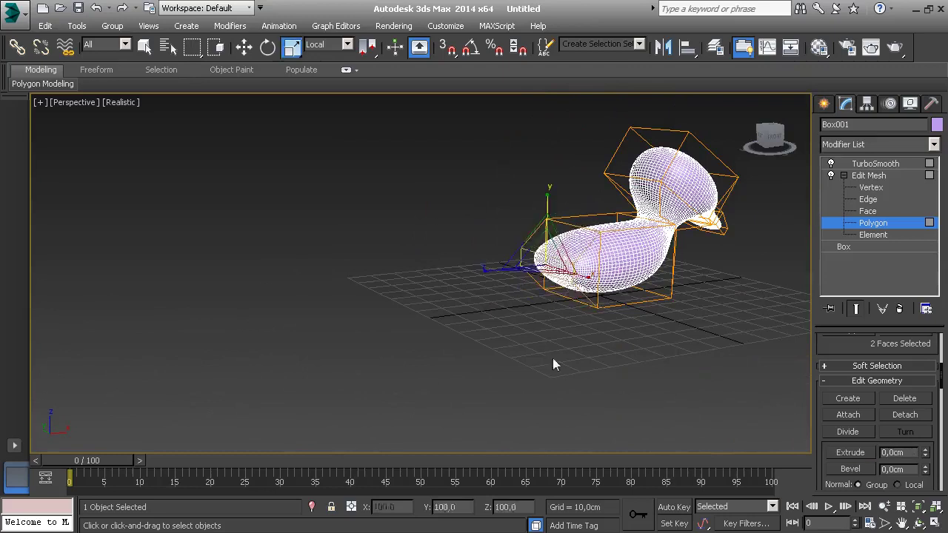
key("w")
left_click_drag(548, 215, 550, 199)
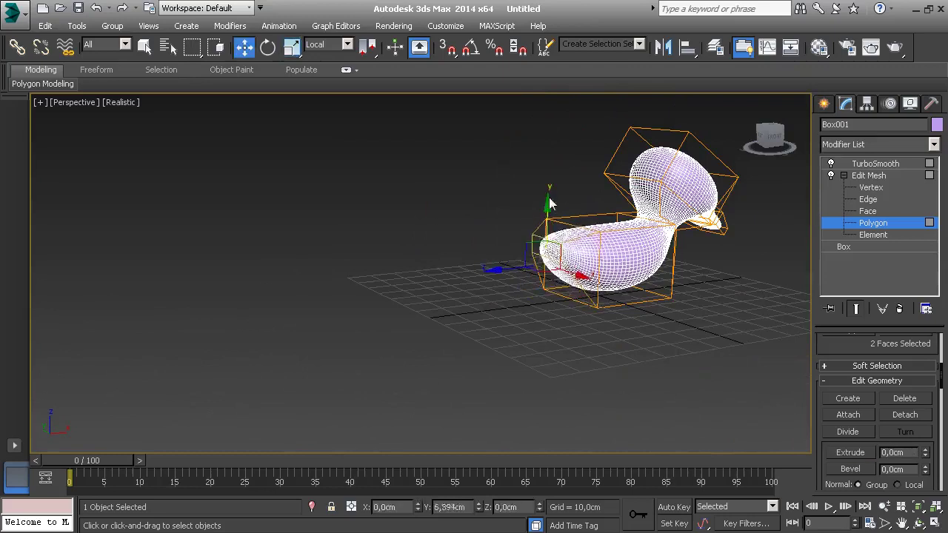
key("ctrl+e")
mouse_move(551, 244)
left_mouse_down()
mouse_move(563, 190)
mouse_move(516, 312)
left_mouse_up()
key("w")
mouse_move(517, 312)
middle_mouse_down("alt")
mouse_move(516, 222)
mouse_move(583, 289)
mouse_move(577, 238)
mouse_move(569, 303)
mouse_move(548, 303)
middle_mouse_up("alt")
Extrude the bottom faces into a flat base and exit Polygon level.
scroll(562, 315, "up", 3)
left_click(564, 333)
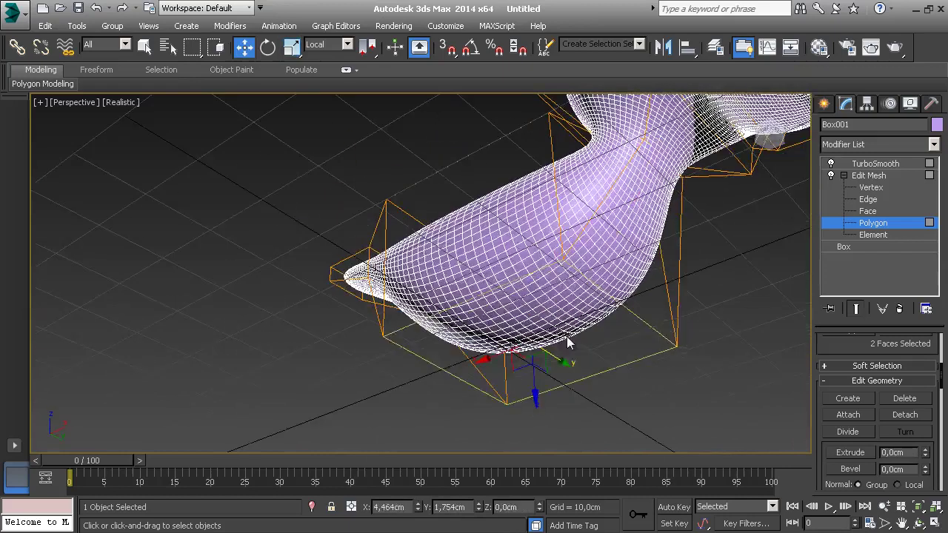
key("shift+e")
left_click_drag(568, 336, 567, 352)
middle_click_drag(567, 352, 648, 326, "alt")
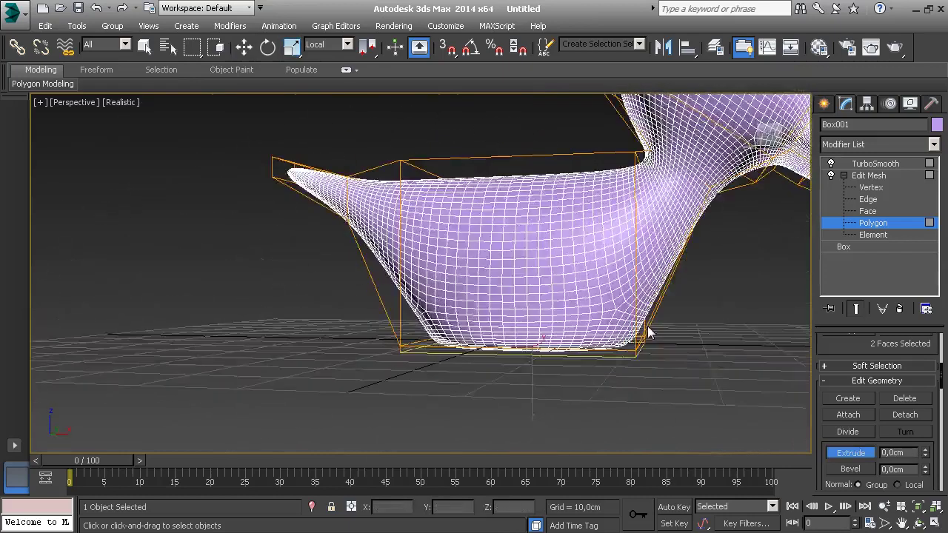
scroll(650, 327, "down", 4)
scroll(659, 329, "down", 3)
key("w")
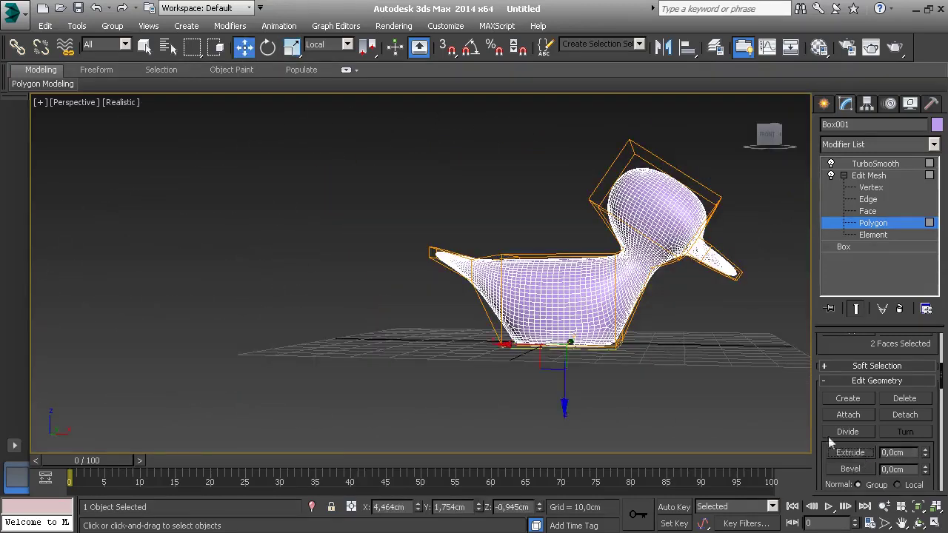
left_click(860, 223)
mouse_move(777, 243)
middle_mouse_down("alt")
mouse_move(561, 289)
mouse_move(563, 267)
middle_mouse_up("alt")
Turn TurboSmooth off to inspect the duck's cage, re-enable it, and switch to Vertex level.
scroll(563, 267, "up", 3)
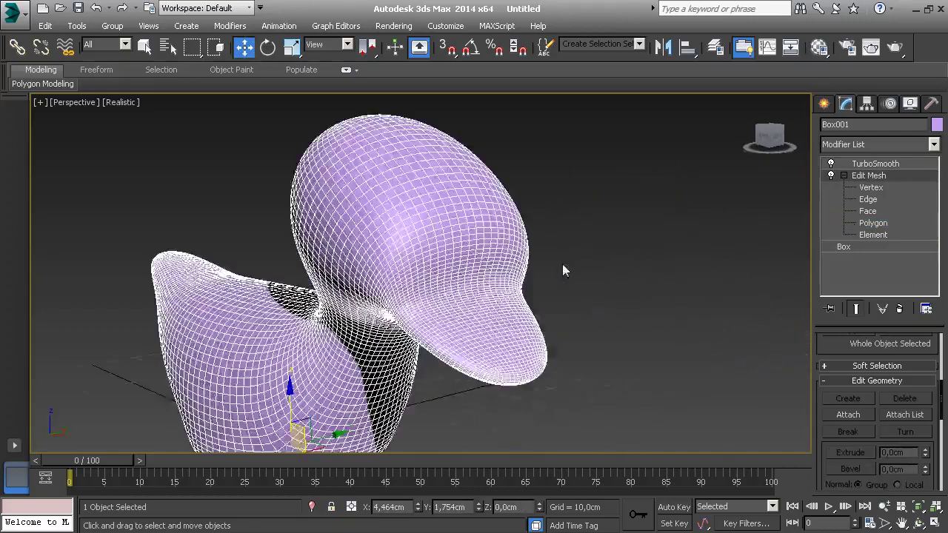
scroll(528, 270, "up", 3)
scroll(528, 270, "down", 4)
scroll(586, 265, "down", 1)
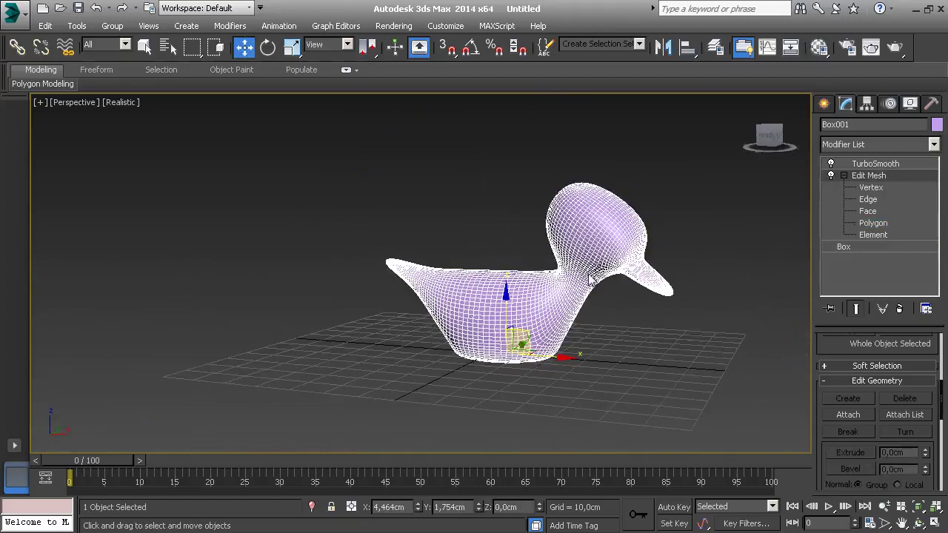
left_click(830, 164)
mouse_move(570, 244)
middle_mouse_down("alt")
mouse_move(591, 243)
mouse_move(415, 250)
mouse_move(711, 254)
mouse_move(741, 290)
mouse_move(592, 327)
middle_mouse_up("alt")
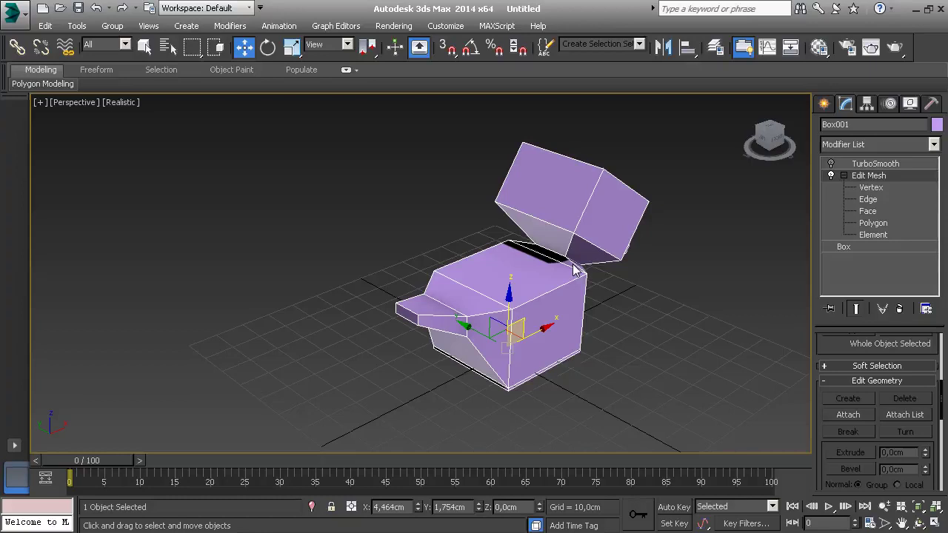
middle_click_drag(583, 268, 503, 271, "alt")
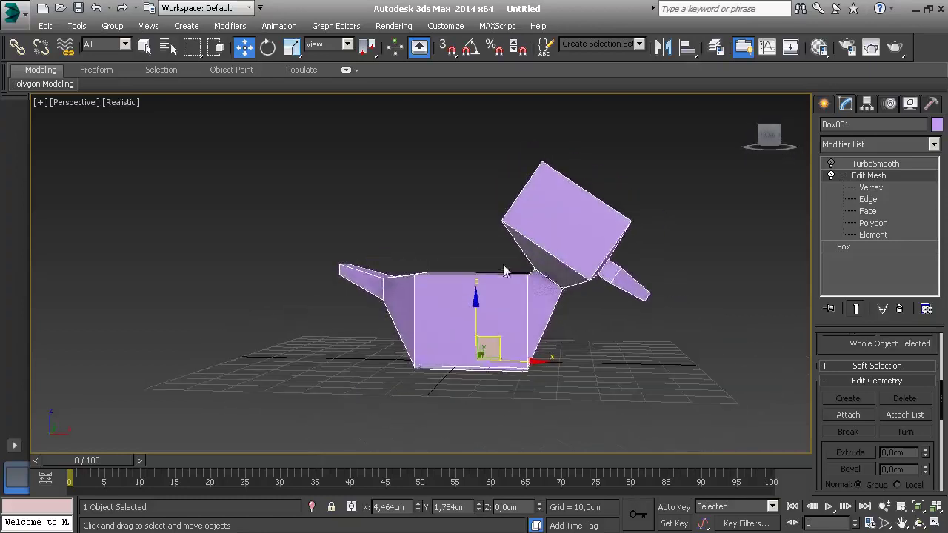
left_click(831, 164)
left_click(871, 187)
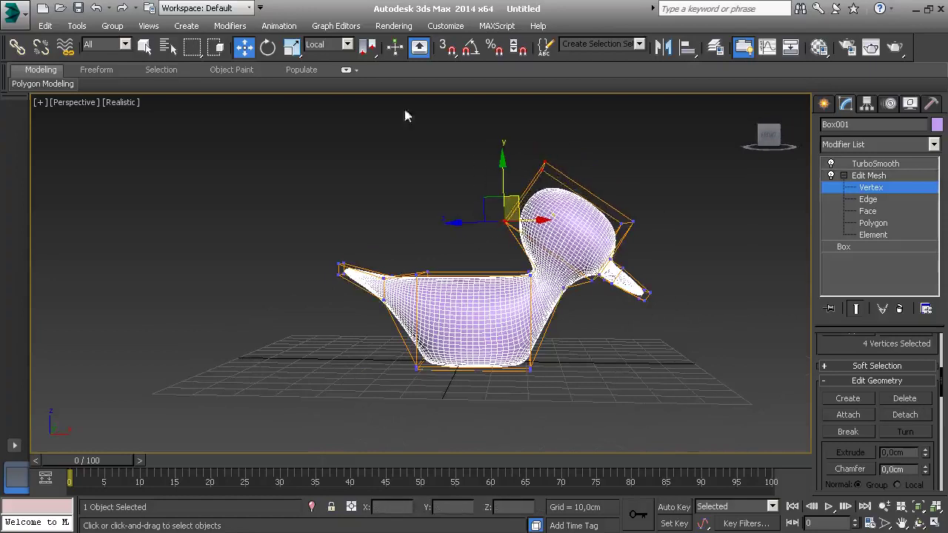
Switch to View reference coordinates and nudge the selected head vertices.
left_click(324, 44)
left_click(314, 58)
left_click_drag(534, 165, 538, 177)
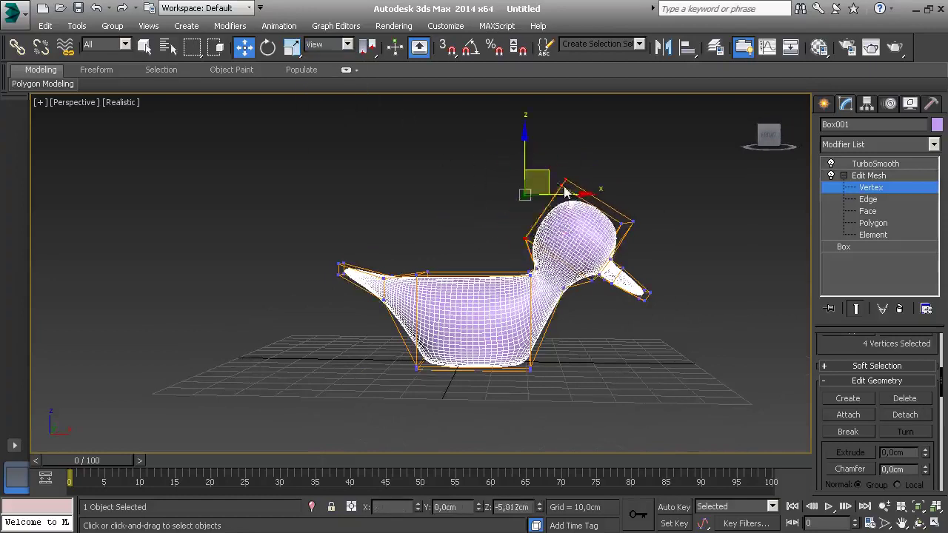
mouse_move(537, 178)
middle_mouse_down("alt")
mouse_move(439, 217)
mouse_move(466, 218)
mouse_move(467, 204)
middle_mouse_up("alt")
mouse_move(525, 236)
middle_mouse_down("alt")
mouse_move(598, 237)
mouse_move(580, 252)
middle_mouse_up("alt")
mouse_move(571, 311)
middle_mouse_down("alt")
mouse_move(592, 269)
mouse_move(585, 299)
middle_mouse_up("alt")
Lower the eight base vertices of the body, then select the vertices around the tail.
left_click_drag(585, 299, 429, 328)
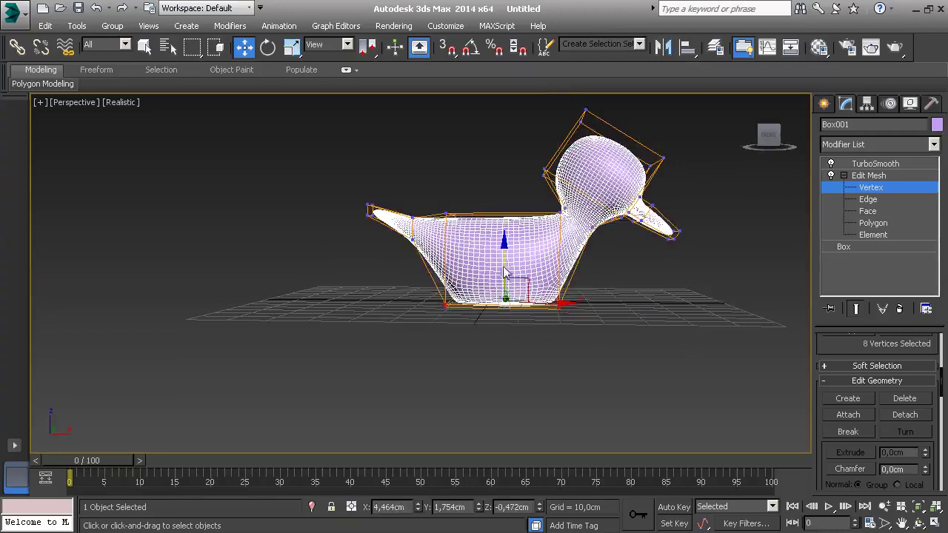
left_click_drag(504, 273, 474, 295)
left_click_drag(248, 413, 248, 413)
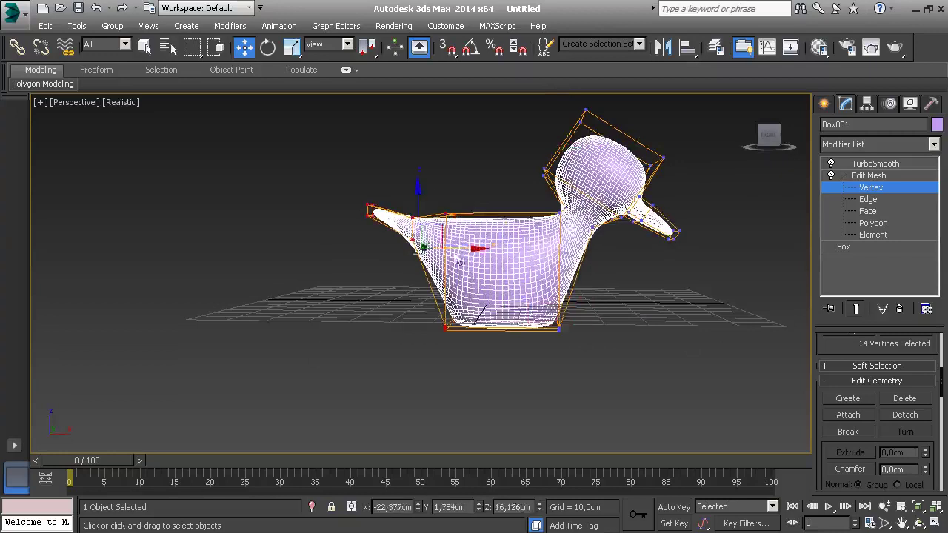
mouse_move(548, 259)
middle_mouse_down("alt")
mouse_move(565, 243)
mouse_move(508, 210)
mouse_move(603, 254)
middle_mouse_up("alt")
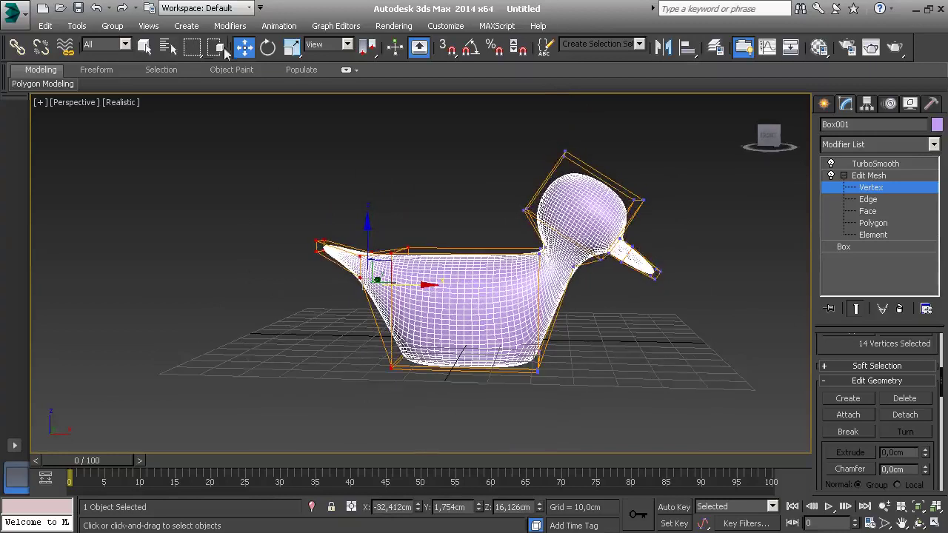
left_click_drag(192, 46, 191, 138)
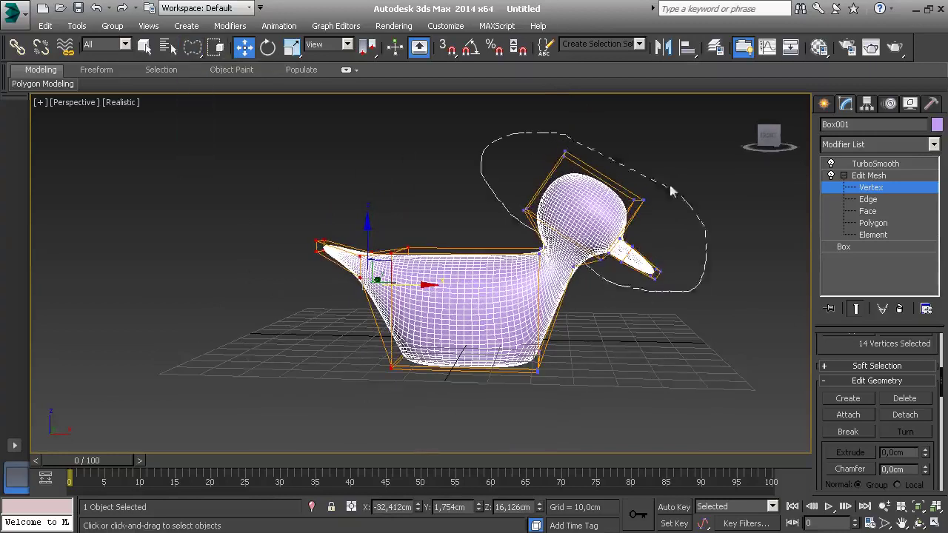
Level the head and beak vertices and raise them to lengthen the neck.
left_click_drag(670, 191, 618, 169)
key("e")
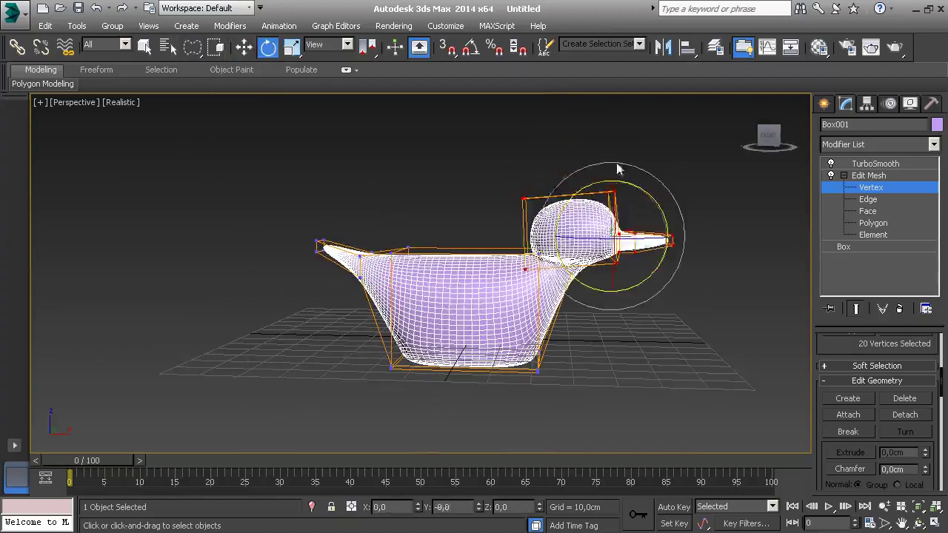
key("w")
left_click_drag(621, 222, 629, 176)
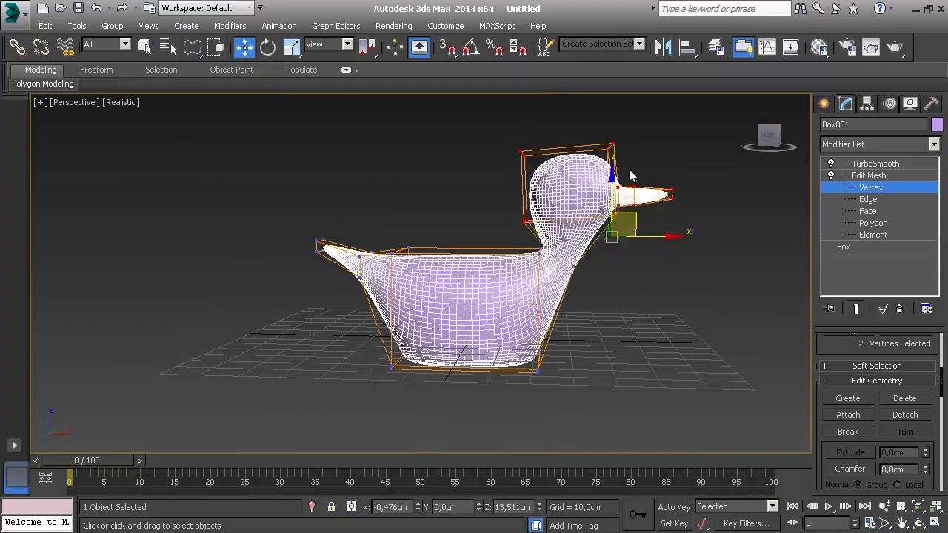
mouse_move(628, 237)
middle_mouse_down("alt")
mouse_move(494, 244)
mouse_move(622, 246)
mouse_move(614, 228)
middle_mouse_up("alt")
Push the chest vertices outward and lower the beak vertices toward the body.
left_click(574, 263)
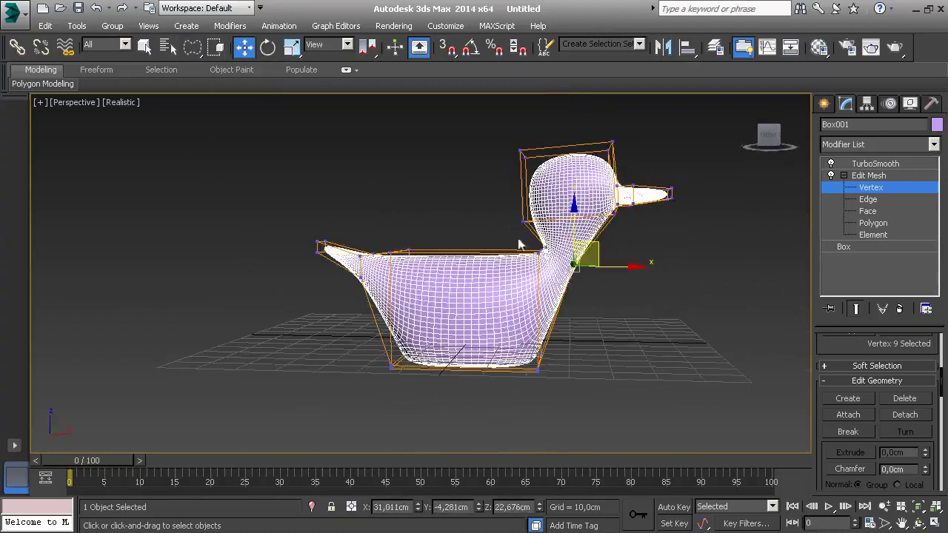
left_click_drag(192, 46, 192, 49)
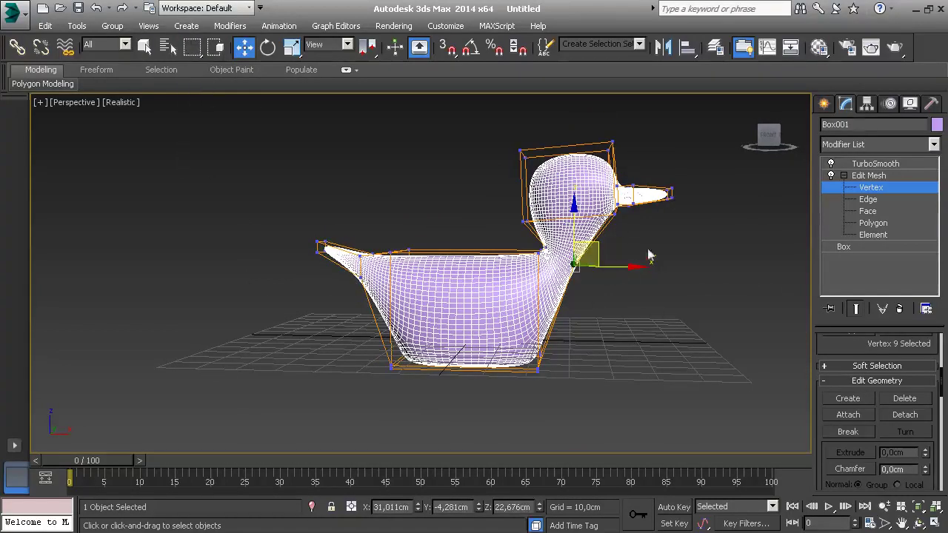
mouse_move(601, 258)
left_mouse_down()
mouse_move(626, 286)
mouse_move(610, 271)
left_mouse_up()
middle_click_drag(640, 224, 650, 219, "alt")
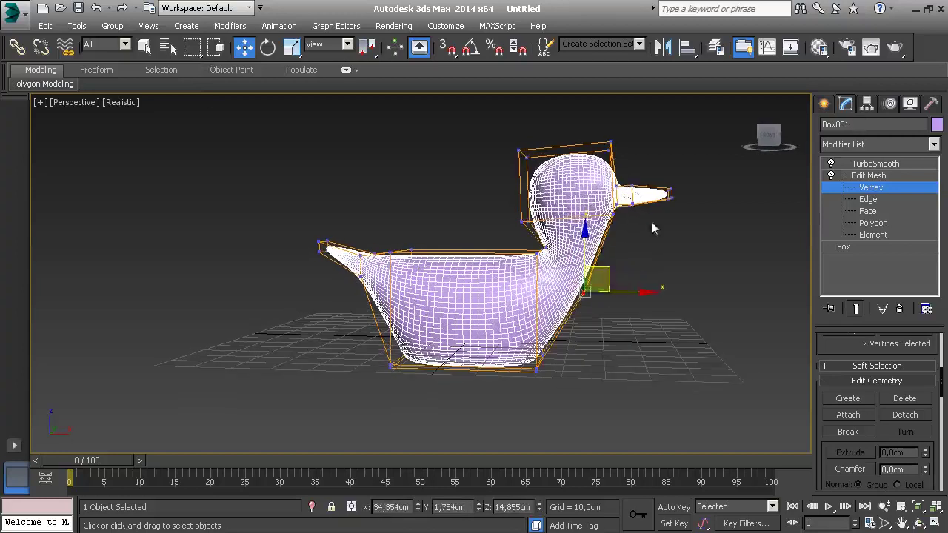
mouse_move(700, 152)
left_mouse_down()
mouse_move(626, 213)
mouse_move(654, 246)
left_mouse_up()
mouse_move(712, 164)
left_mouse_down()
mouse_move(630, 183)
mouse_move(657, 200)
left_mouse_up()
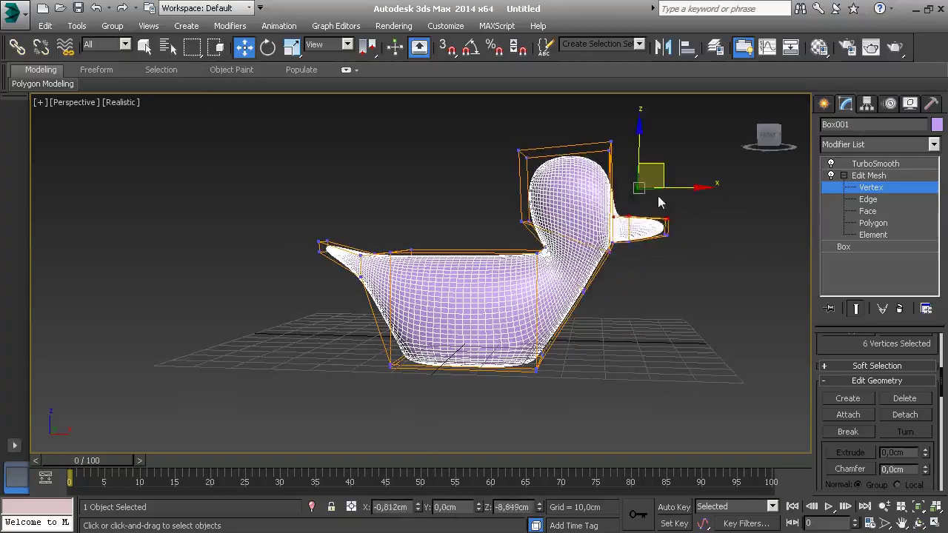
mouse_move(658, 195)
middle_mouse_down("alt")
mouse_move(477, 203)
mouse_move(639, 224)
mouse_move(694, 268)
middle_mouse_up("alt")
Exit vertex editing and preview the smoothed duck from another angle.
left_click(849, 190)
left_click(681, 233)
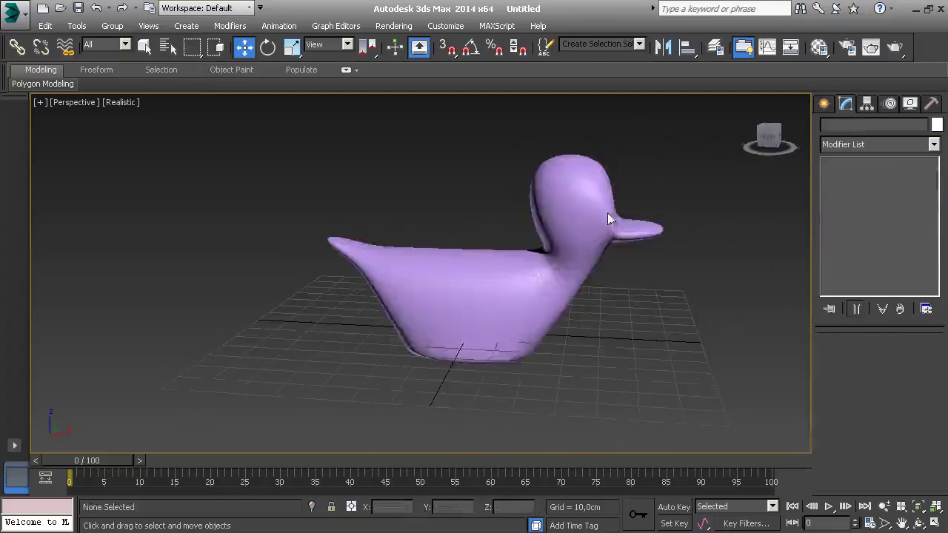
left_click(636, 222)
middle_click_drag(636, 222, 733, 212, "alt")
Shift and straighten the neck vertices, pulling two to the right for a slimmer neck.
left_click(865, 189)
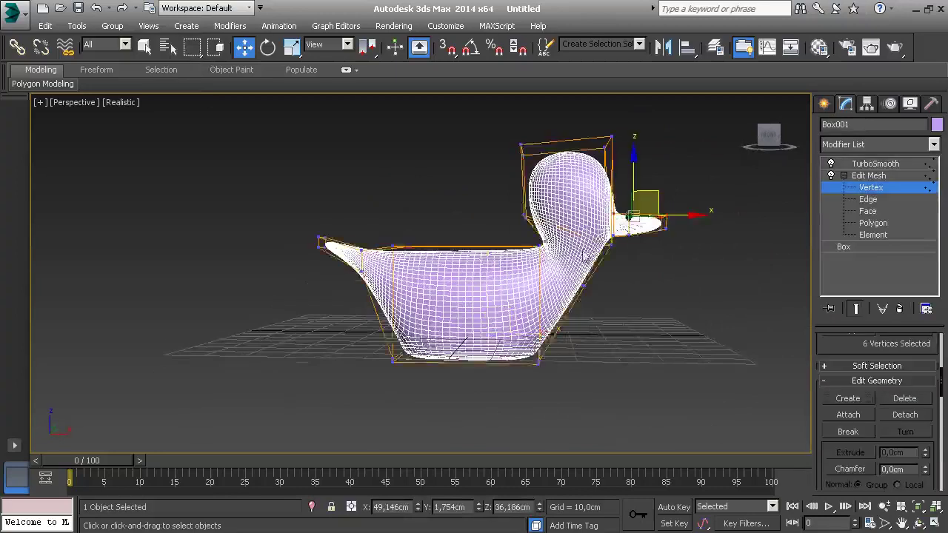
middle_click_drag(539, 243, 548, 235, "alt")
left_click(548, 236)
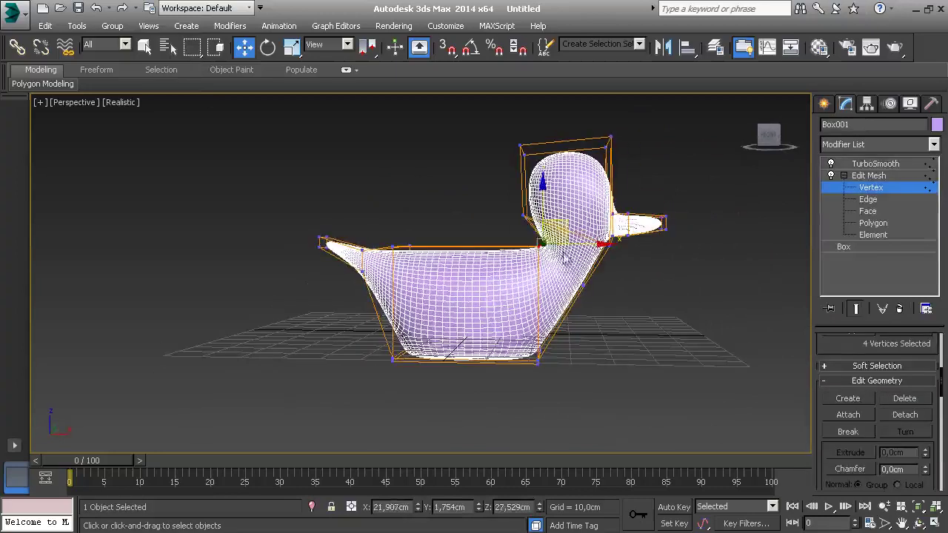
left_click_drag(550, 237, 534, 246)
middle_click_drag(534, 246, 540, 255, "alt")
scroll(540, 255, "up", 5)
left_click(491, 218)
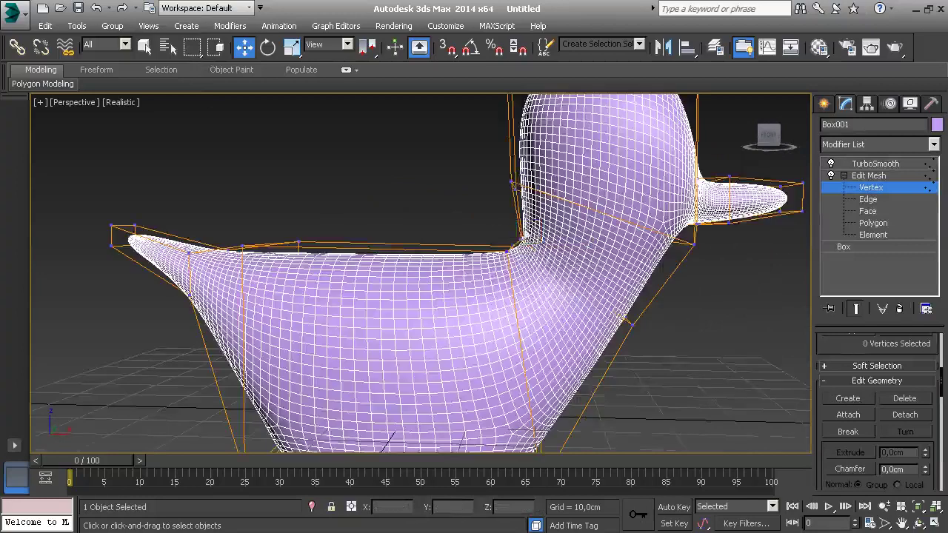
middle_click_drag(491, 218, 504, 222, "alt")
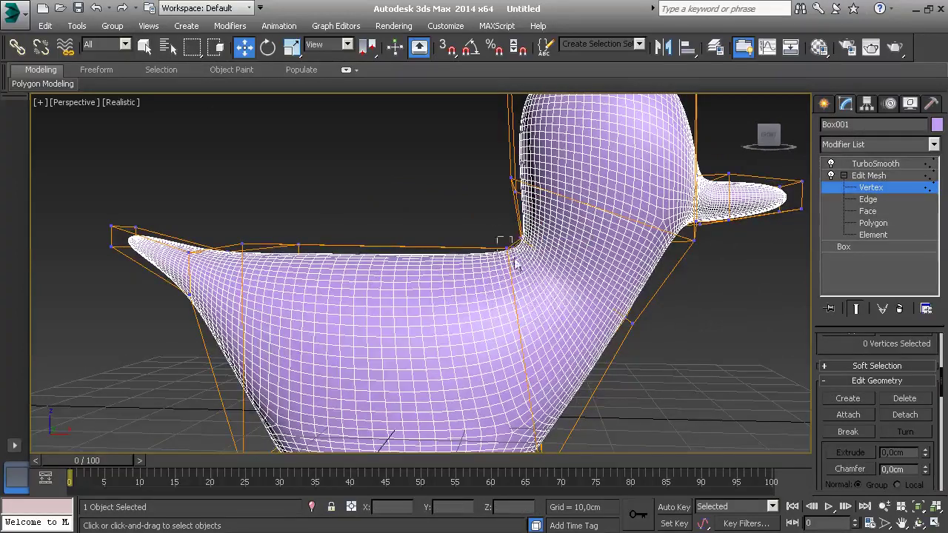
mouse_move(485, 243)
left_mouse_down()
mouse_move(526, 273)
mouse_move(576, 246)
left_mouse_up()
scroll(577, 247, "down", 5)
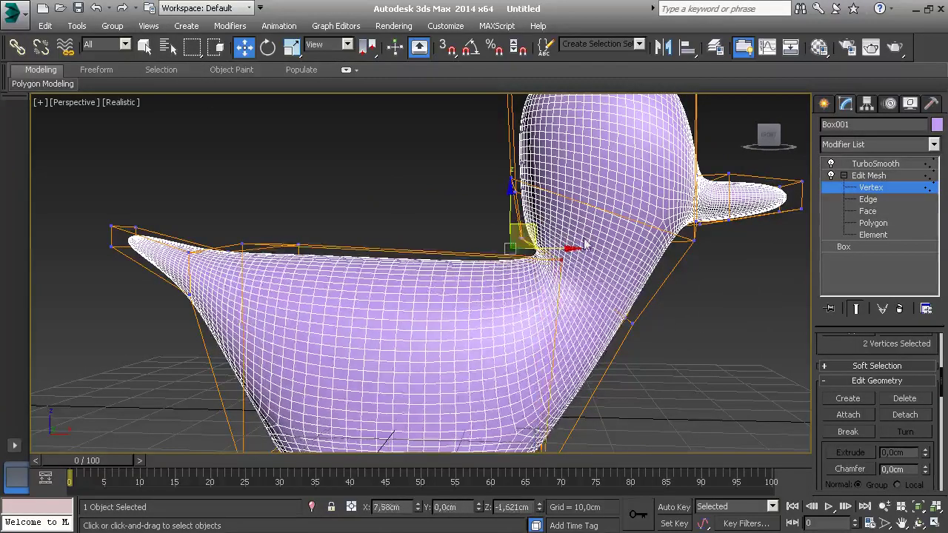
mouse_move(567, 249)
middle_mouse_down("alt")
mouse_move(495, 243)
mouse_move(591, 257)
middle_mouse_up("alt")
Select four faces on the side of the head and extrude them slightly.
left_click(872, 223)
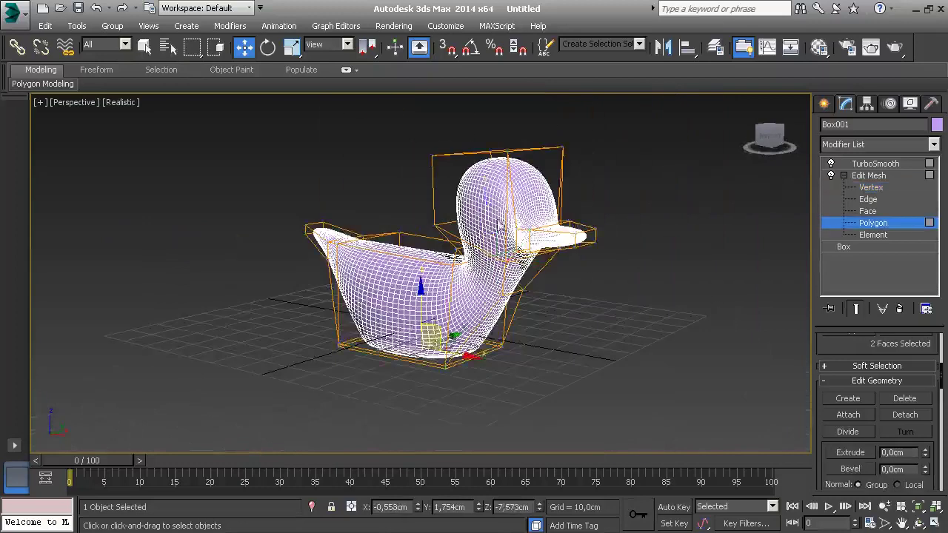
left_click(485, 213)
mouse_move(485, 213)
middle_mouse_down("alt")
mouse_move(556, 221)
mouse_move(493, 244)
middle_mouse_up("alt")
left_click(557, 221, "ctrl")
scroll(534, 233, "up", 5)
scroll(532, 237, "down", 3)
key("shift+e")
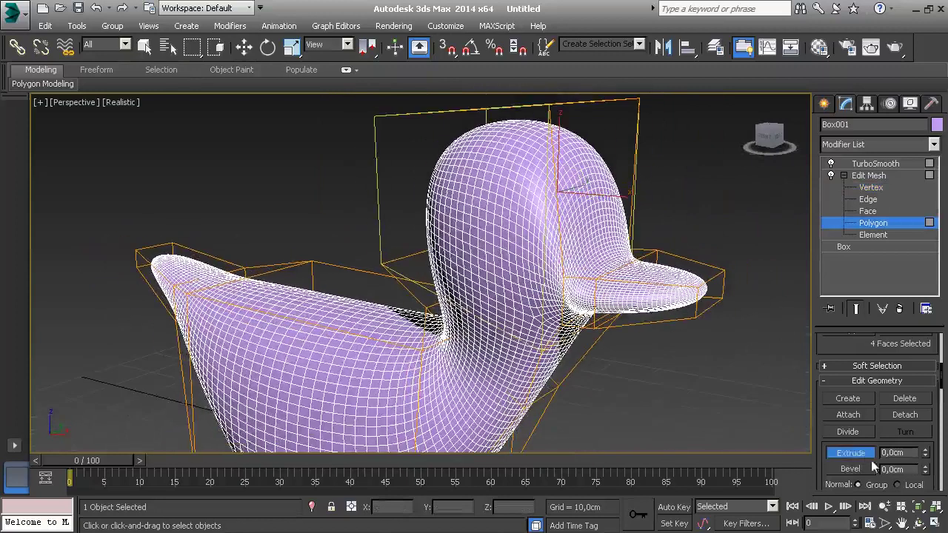
middle_click_drag(450, 253, 474, 244, "alt")
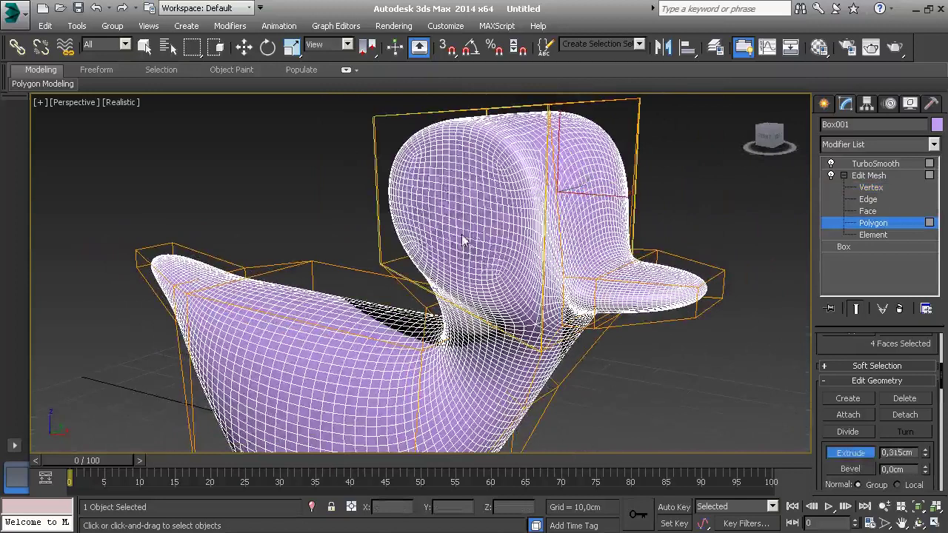
Scale the eye faces down and extrude them inward into a socket.
key("r")
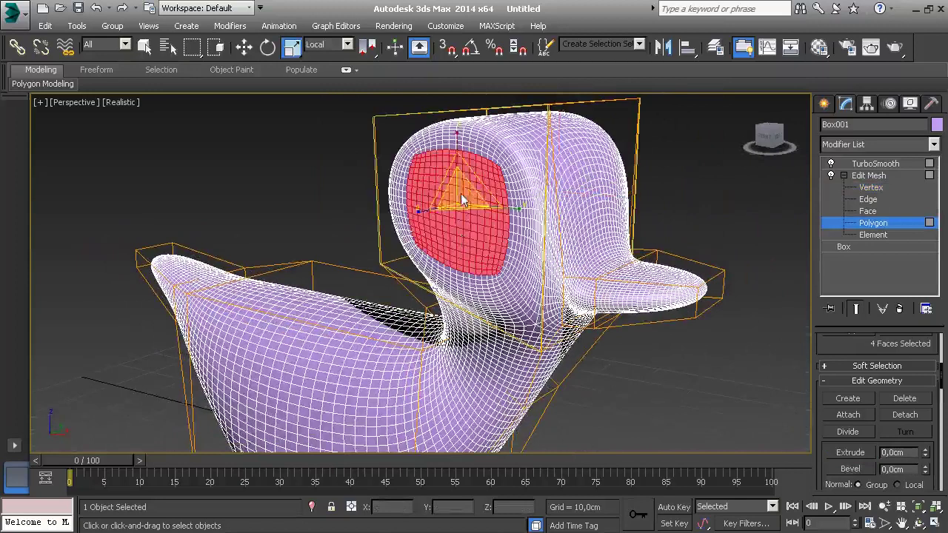
middle_click_drag(460, 193, 474, 244, "alt")
left_click_drag(455, 222, 444, 252)
mouse_move(474, 296)
middle_mouse_down("alt")
mouse_move(489, 341)
mouse_move(518, 222)
mouse_move(538, 244)
mouse_move(516, 248)
middle_mouse_up("alt")
key("w")
key("shift+e")
left_click_drag(458, 243, 462, 229)
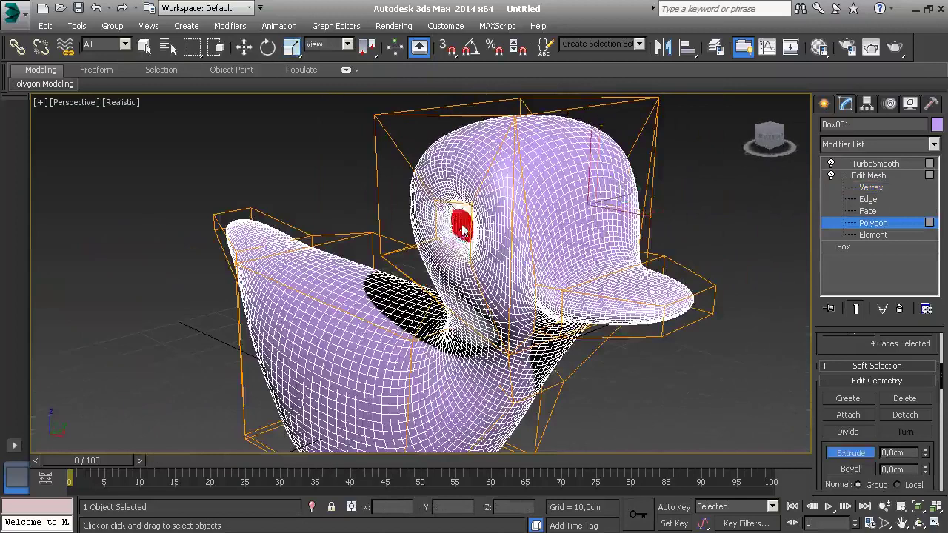
Exit polygon editing and deselect the duck to view the smoothed eye socket.
left_click(728, 222)
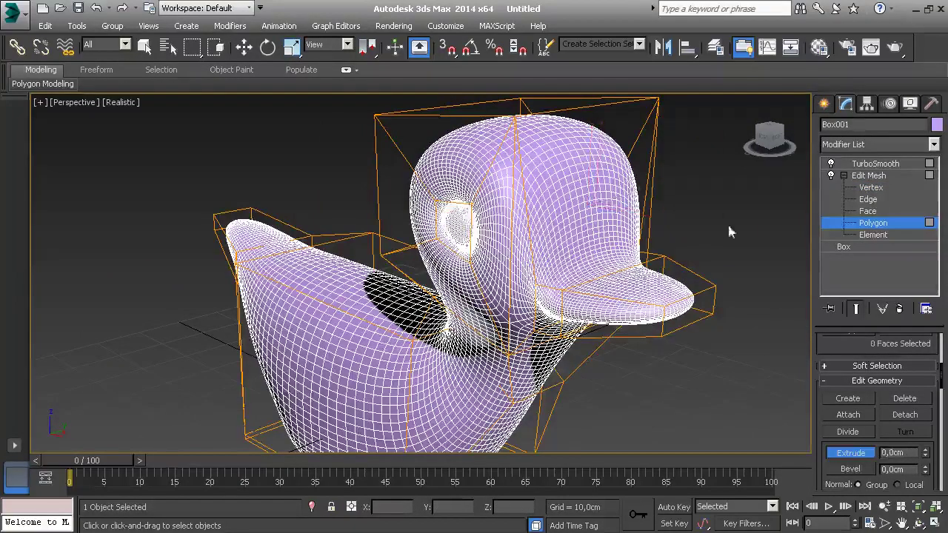
left_click(871, 224)
left_click(675, 221)
scroll(593, 236, "up", 5)
Select all the head vertices and move them back toward the duck's body.
scroll(553, 250, "down", 3)
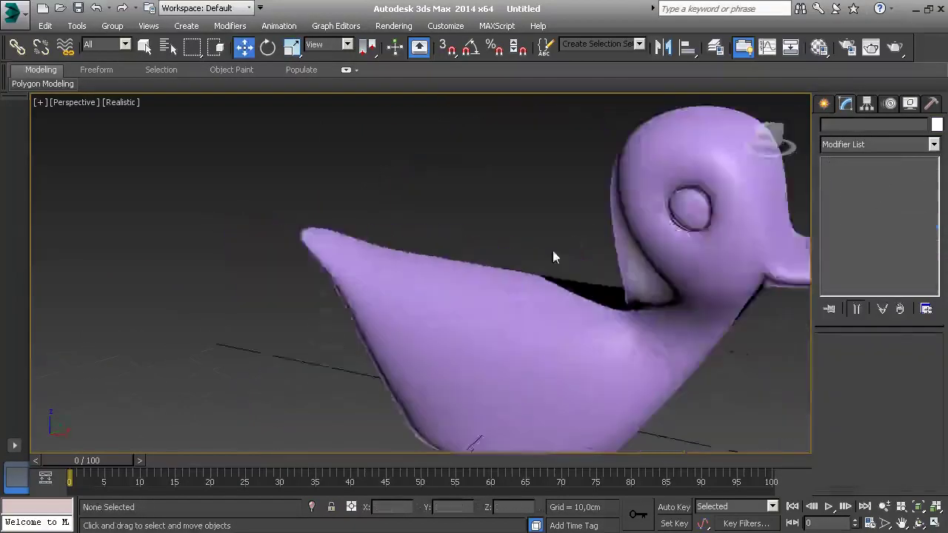
scroll(552, 250, "down", 5)
left_click(633, 248)
mouse_move(633, 249)
middle_mouse_down("alt")
mouse_move(751, 260)
mouse_move(582, 252)
mouse_move(599, 268)
middle_mouse_up("alt")
scroll(599, 268, "up", 4)
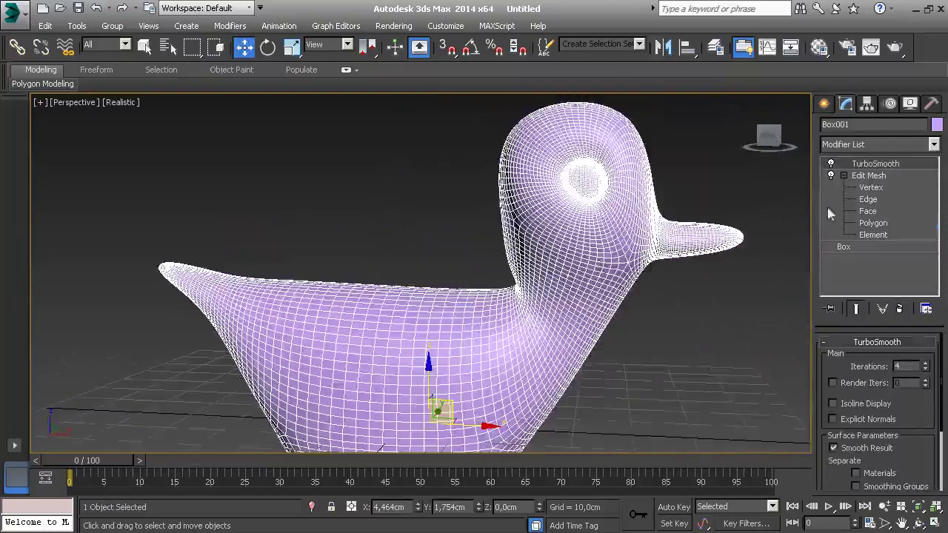
left_click(871, 187)
scroll(728, 172, "down", 3)
scroll(728, 172, "down", 3)
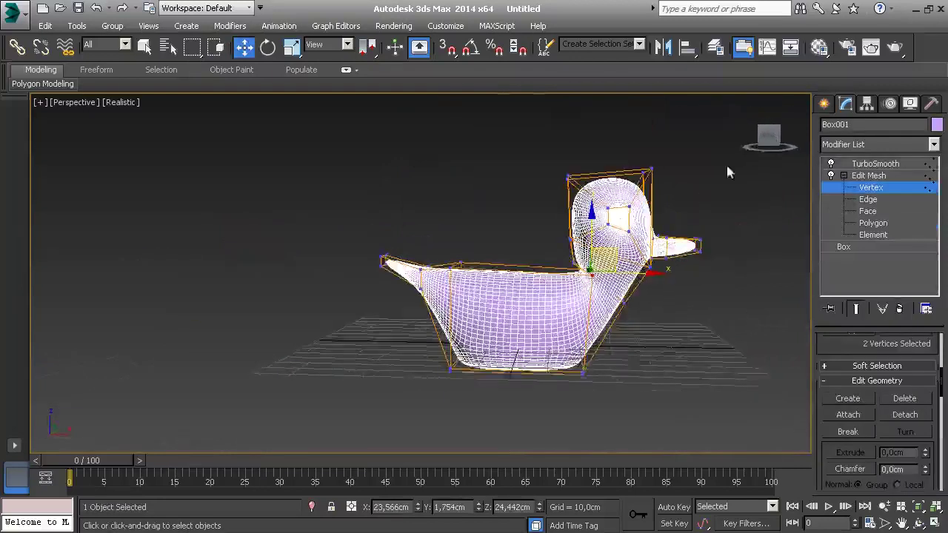
middle_click_drag(728, 172, 694, 161, "alt")
left_click_drag(697, 154, 549, 282)
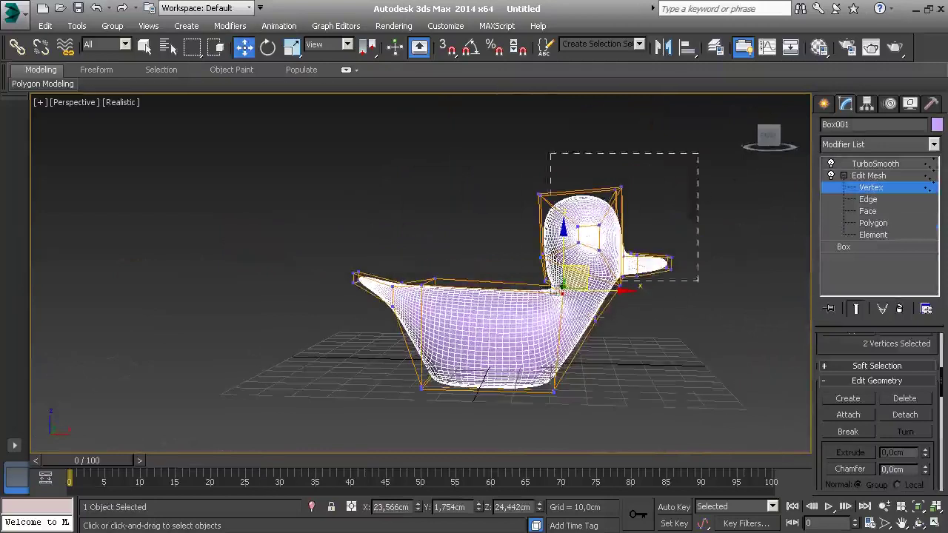
left_click_drag(624, 235, 578, 232)
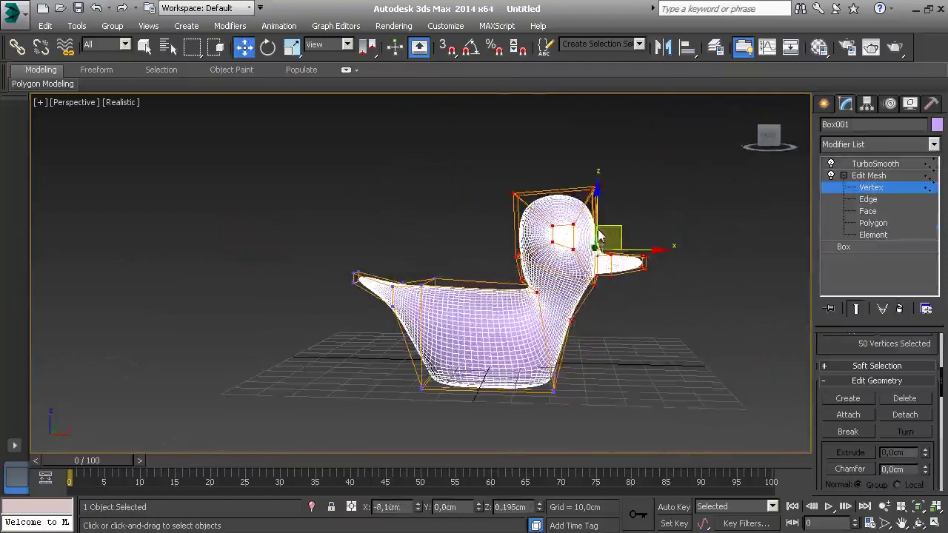
Exit vertex editing and orbit around to check the new head position.
left_click(881, 190)
middle_click_drag(711, 281, 540, 269, "alt")
left_click(649, 274)
left_click(599, 276)
Scale the four top head vertices inward to narrow the head.
left_click(874, 189)
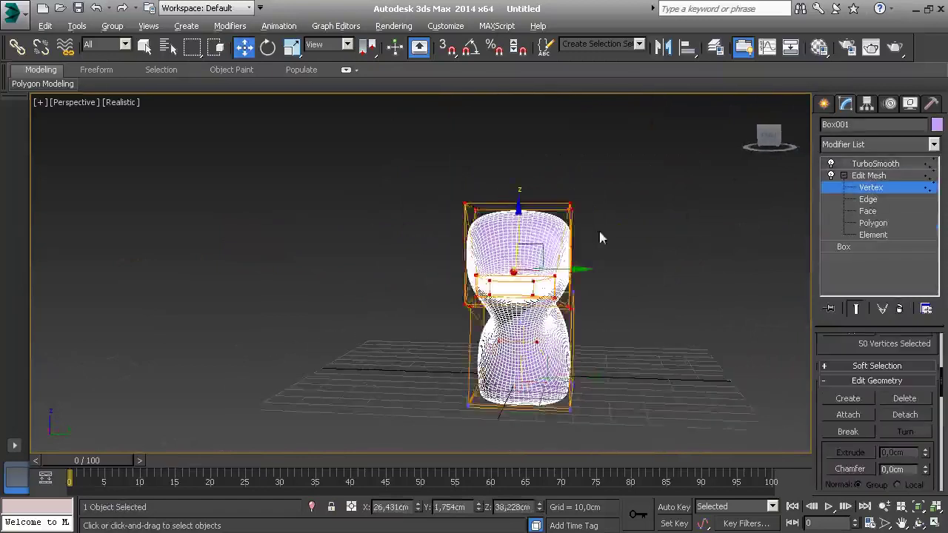
middle_click_drag(600, 237, 612, 228, "alt")
left_click_drag(605, 185, 439, 214)
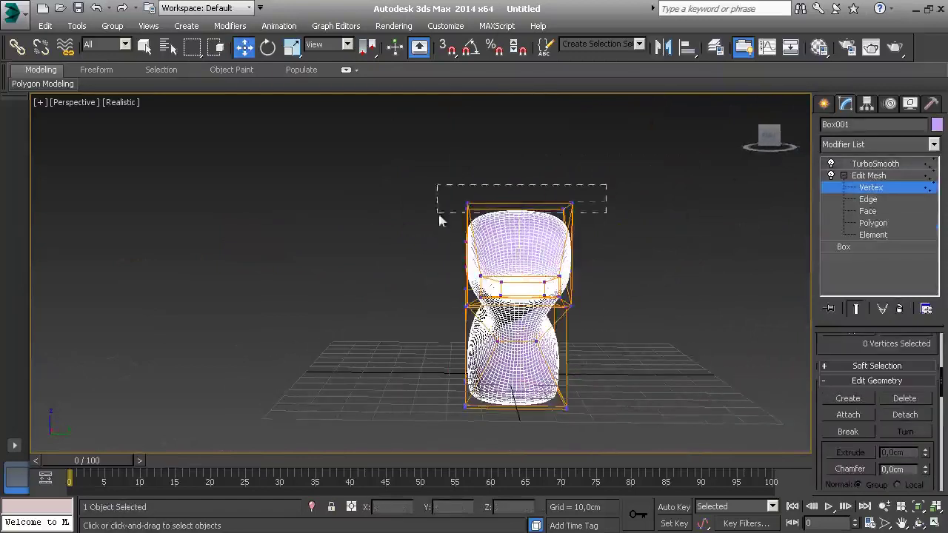
key("r")
left_click_drag(592, 211, 565, 215)
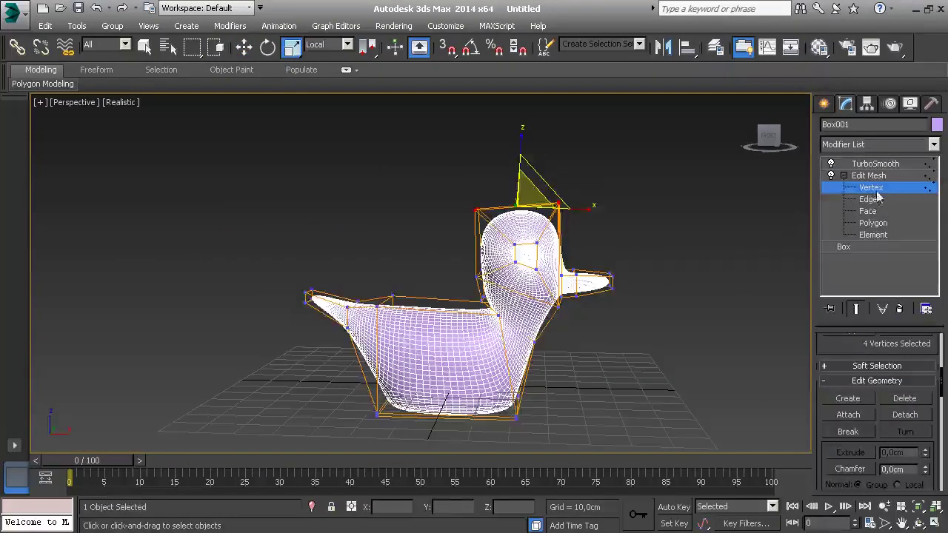
left_click(877, 193)
Deselect the duck to view its smooth purple shading and inset eye.
left_click(616, 300)
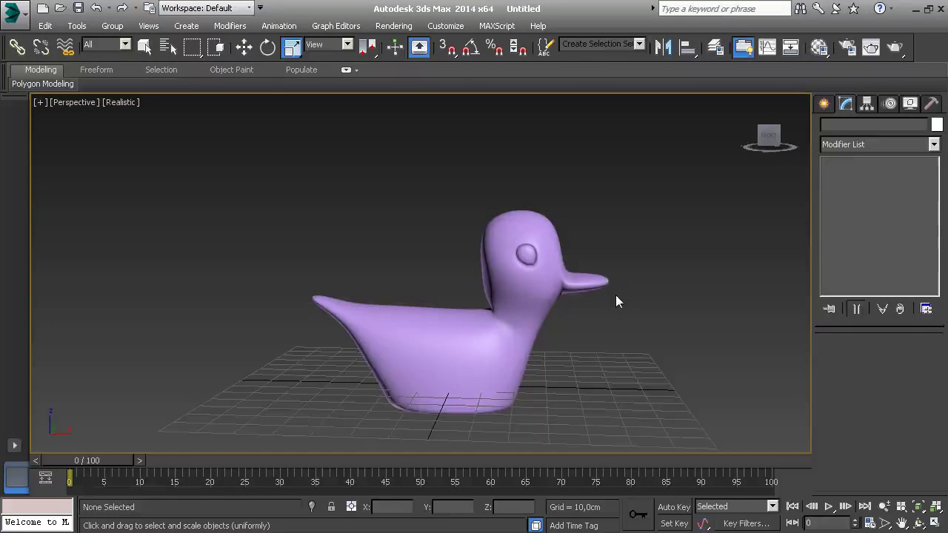
Select the duck and raise TurboSmooth Iterations from 4 to 5.
left_click(519, 348)
scroll(514, 353, "up", 3)
scroll(652, 296, "up", 2)
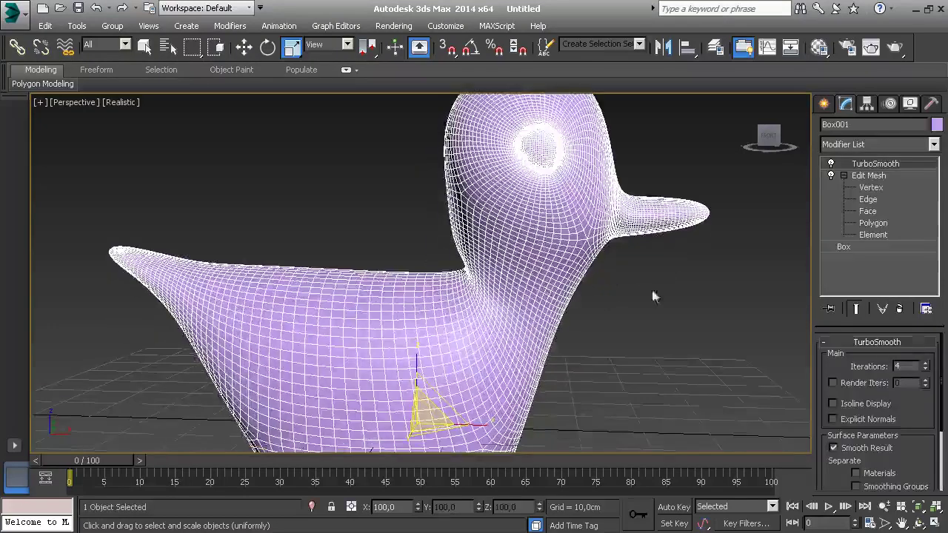
left_click(925, 363)
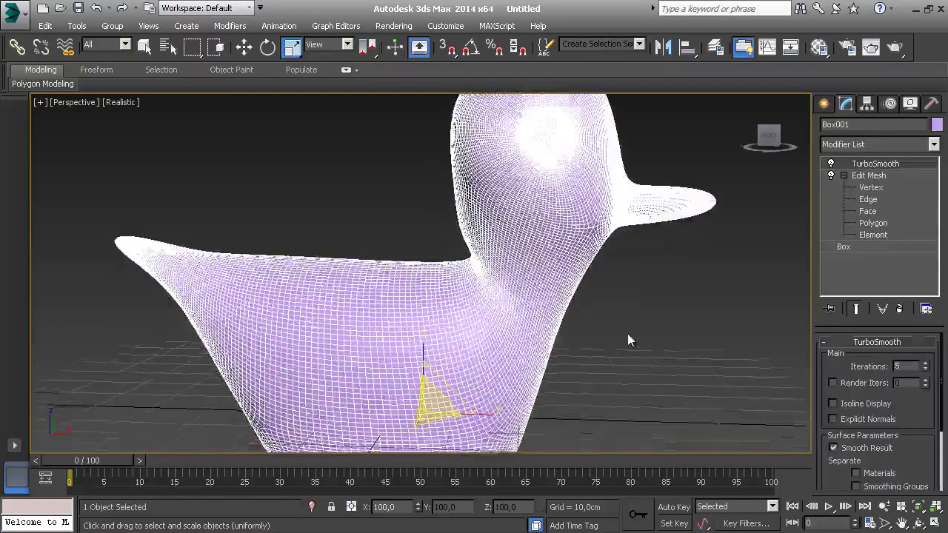
Orbit and zoom around the 5-iteration duck to inspect the denser mesh.
mouse_move(627, 341)
middle_mouse_down("alt")
mouse_move(630, 332)
mouse_move(603, 328)
mouse_move(559, 296)
mouse_move(551, 303)
middle_mouse_up("alt")
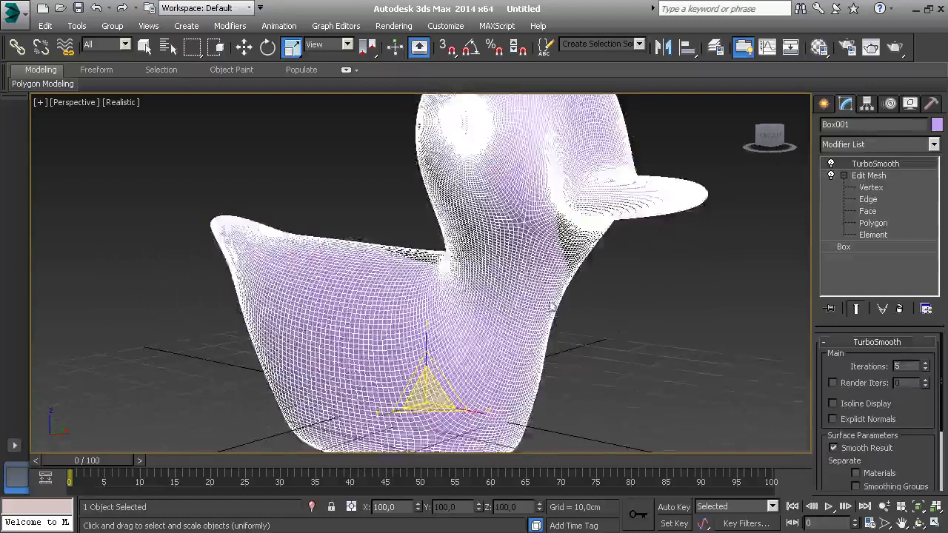
scroll(551, 303, "down", 5)
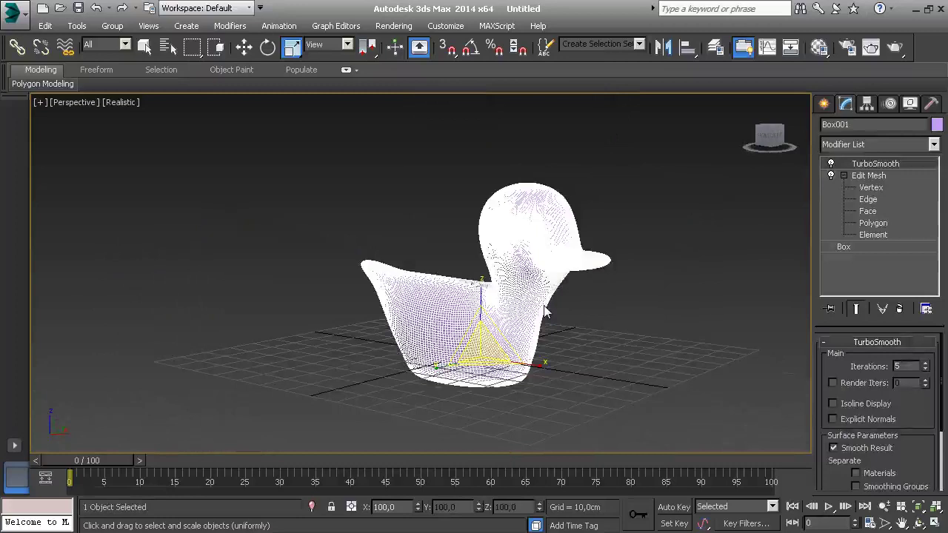
middle_click_drag(544, 311, 593, 308, "alt")
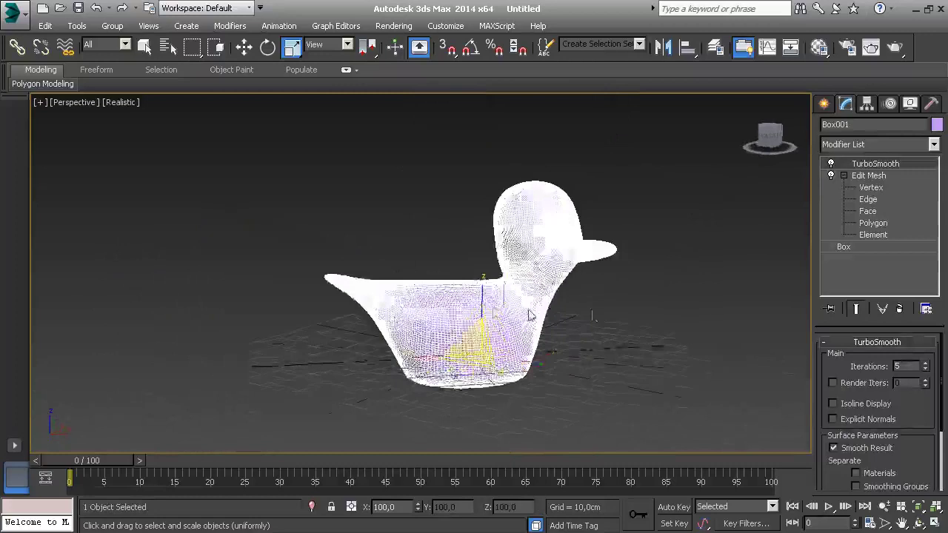
left_click(594, 308)
mouse_move(494, 343)
middle_mouse_down("alt")
mouse_move(506, 309)
mouse_move(497, 333)
mouse_move(537, 368)
middle_mouse_up("alt")
left_click(497, 332)
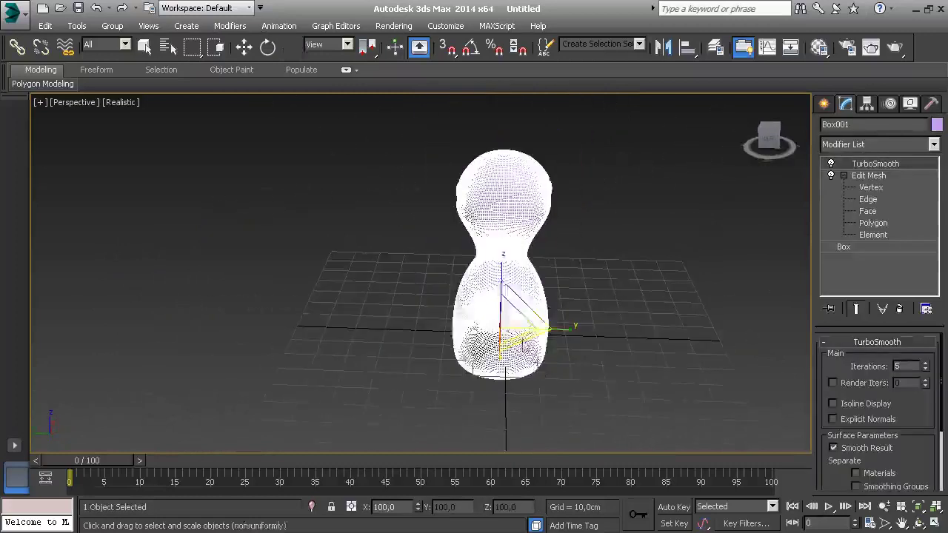
scroll(537, 367, "up", 4)
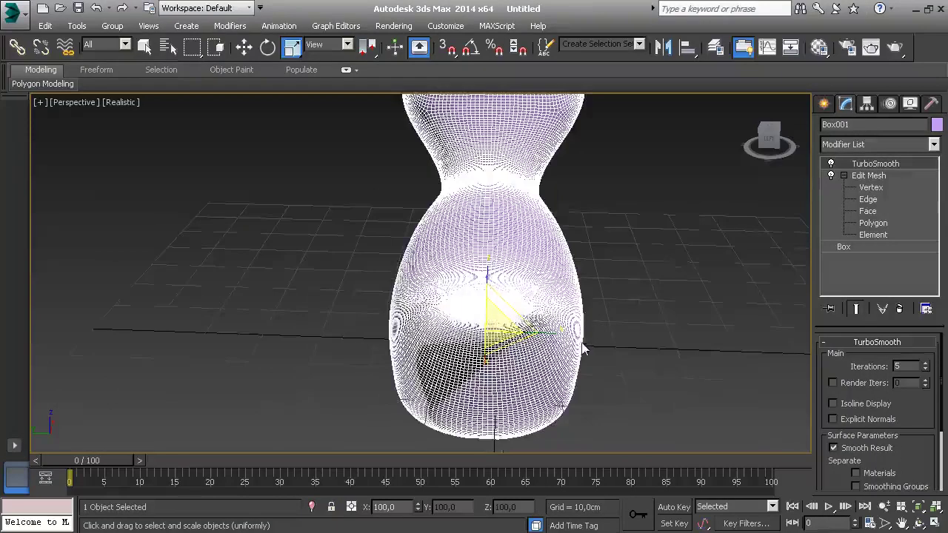
middle_click_drag(406, 325, 518, 335, "alt")
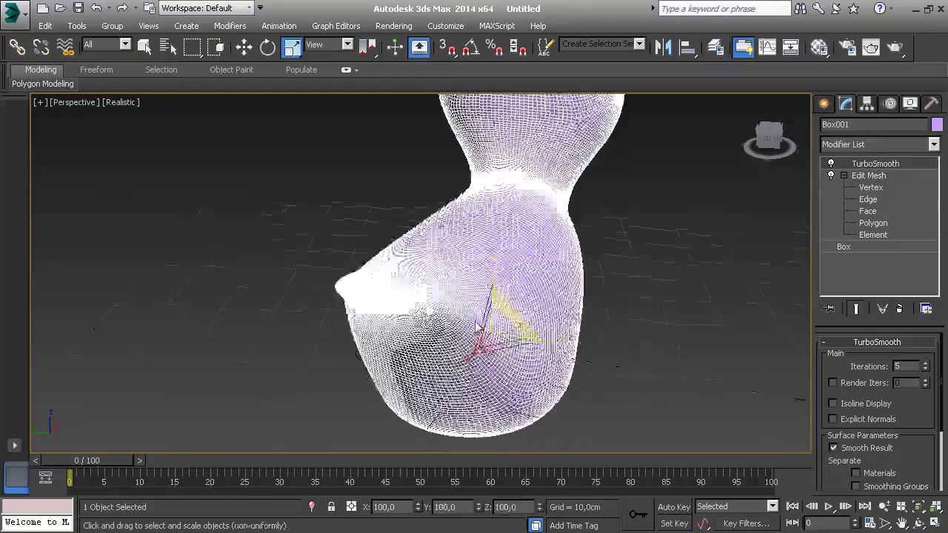
scroll(518, 336, "down", 5)
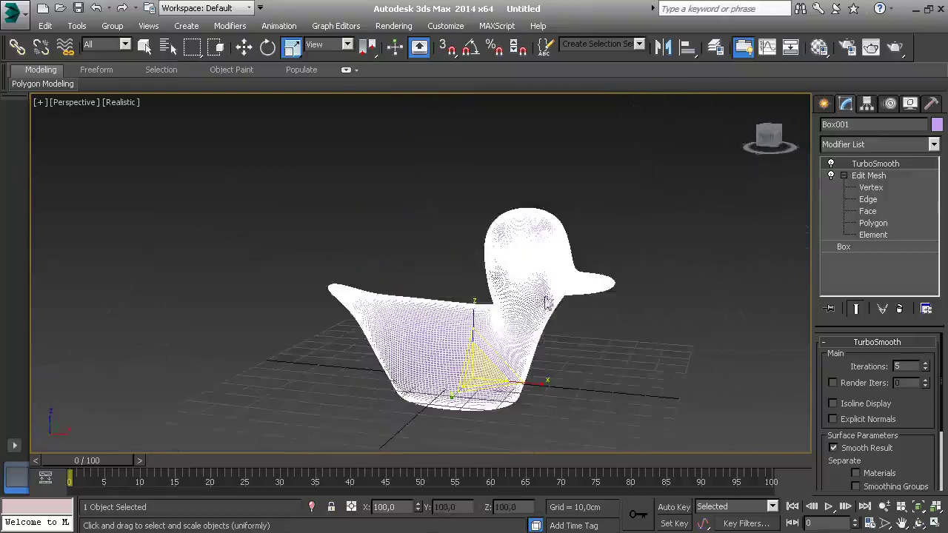
Select and move the two neck vertices.
left_click(868, 190)
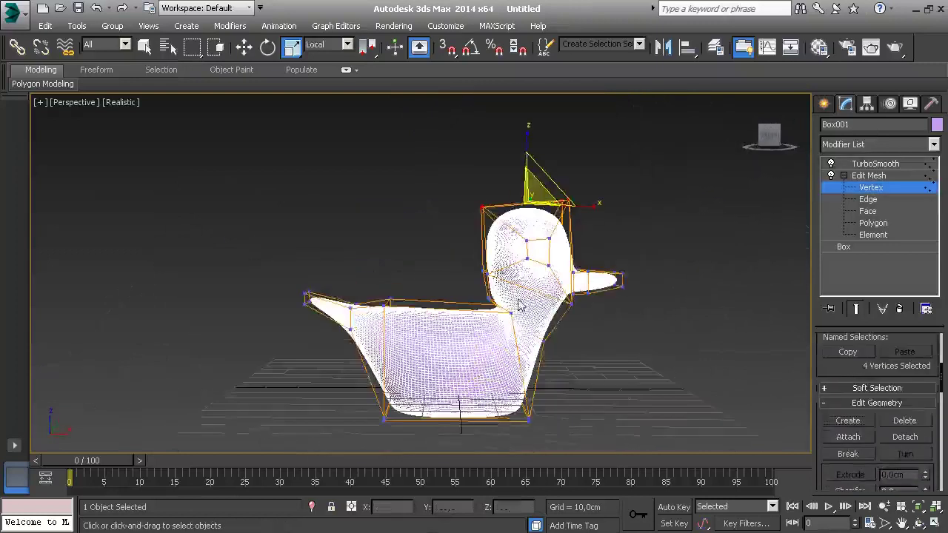
middle_click_drag(518, 302, 474, 303, "alt")
scroll(474, 304, "up", 5)
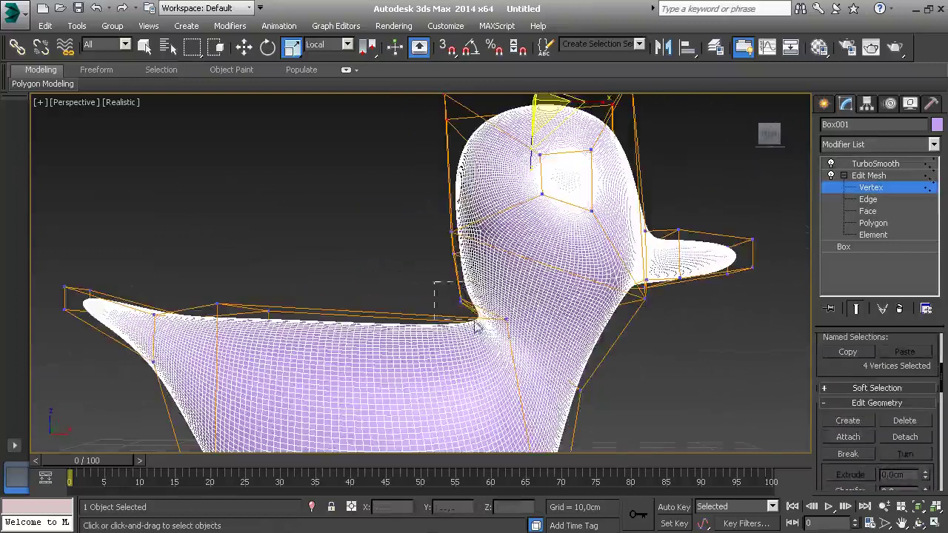
left_click_drag(441, 290, 480, 326)
key("w")
mouse_move(512, 275)
middle_mouse_down("alt")
mouse_move(457, 302)
mouse_move(469, 318)
mouse_move(585, 254)
mouse_move(503, 297)
mouse_move(503, 255)
middle_mouse_up("alt")
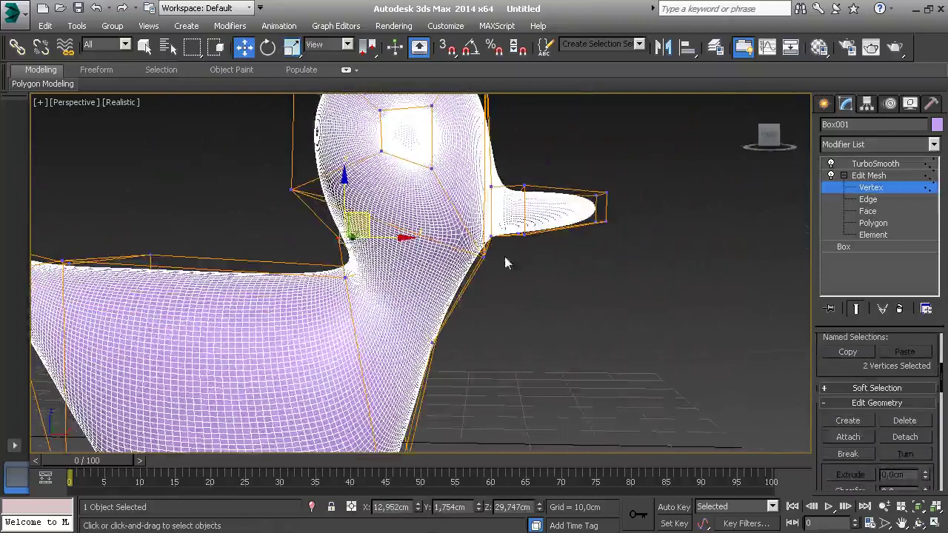
Scale the twelve tail vertices, then exit vertex editing and view the smooth duck.
left_click_drag(629, 175, 485, 239)
left_click_drag(630, 175, 485, 238)
mouse_move(486, 238)
middle_mouse_down("alt")
mouse_move(541, 271)
mouse_move(473, 241)
middle_mouse_up("alt")
key("r")
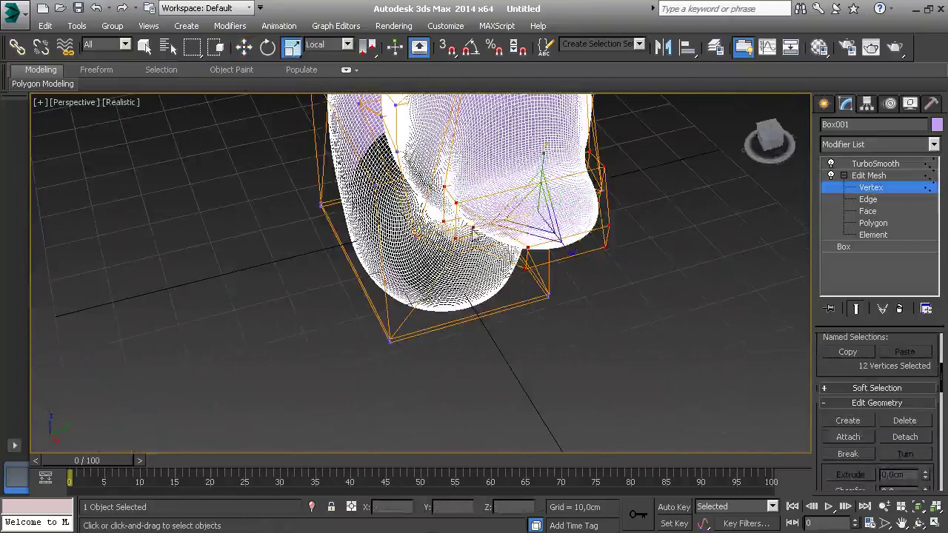
left_click_drag(473, 242, 471, 259)
left_click(871, 188)
mouse_move(707, 256)
middle_mouse_down("alt")
mouse_move(541, 272)
mouse_move(567, 289)
mouse_move(513, 336)
mouse_move(545, 265)
mouse_move(645, 285)
mouse_move(541, 305)
middle_mouse_up("alt")
left_click(644, 285)
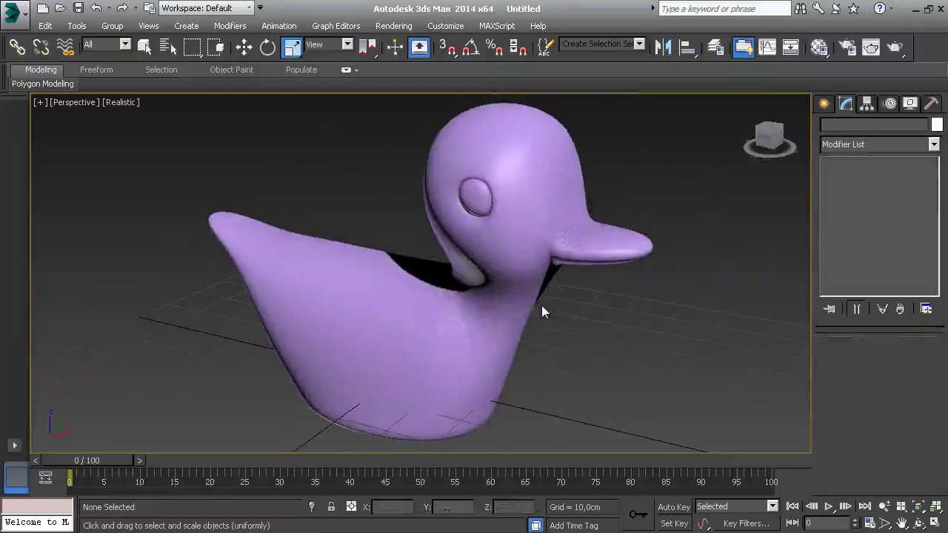